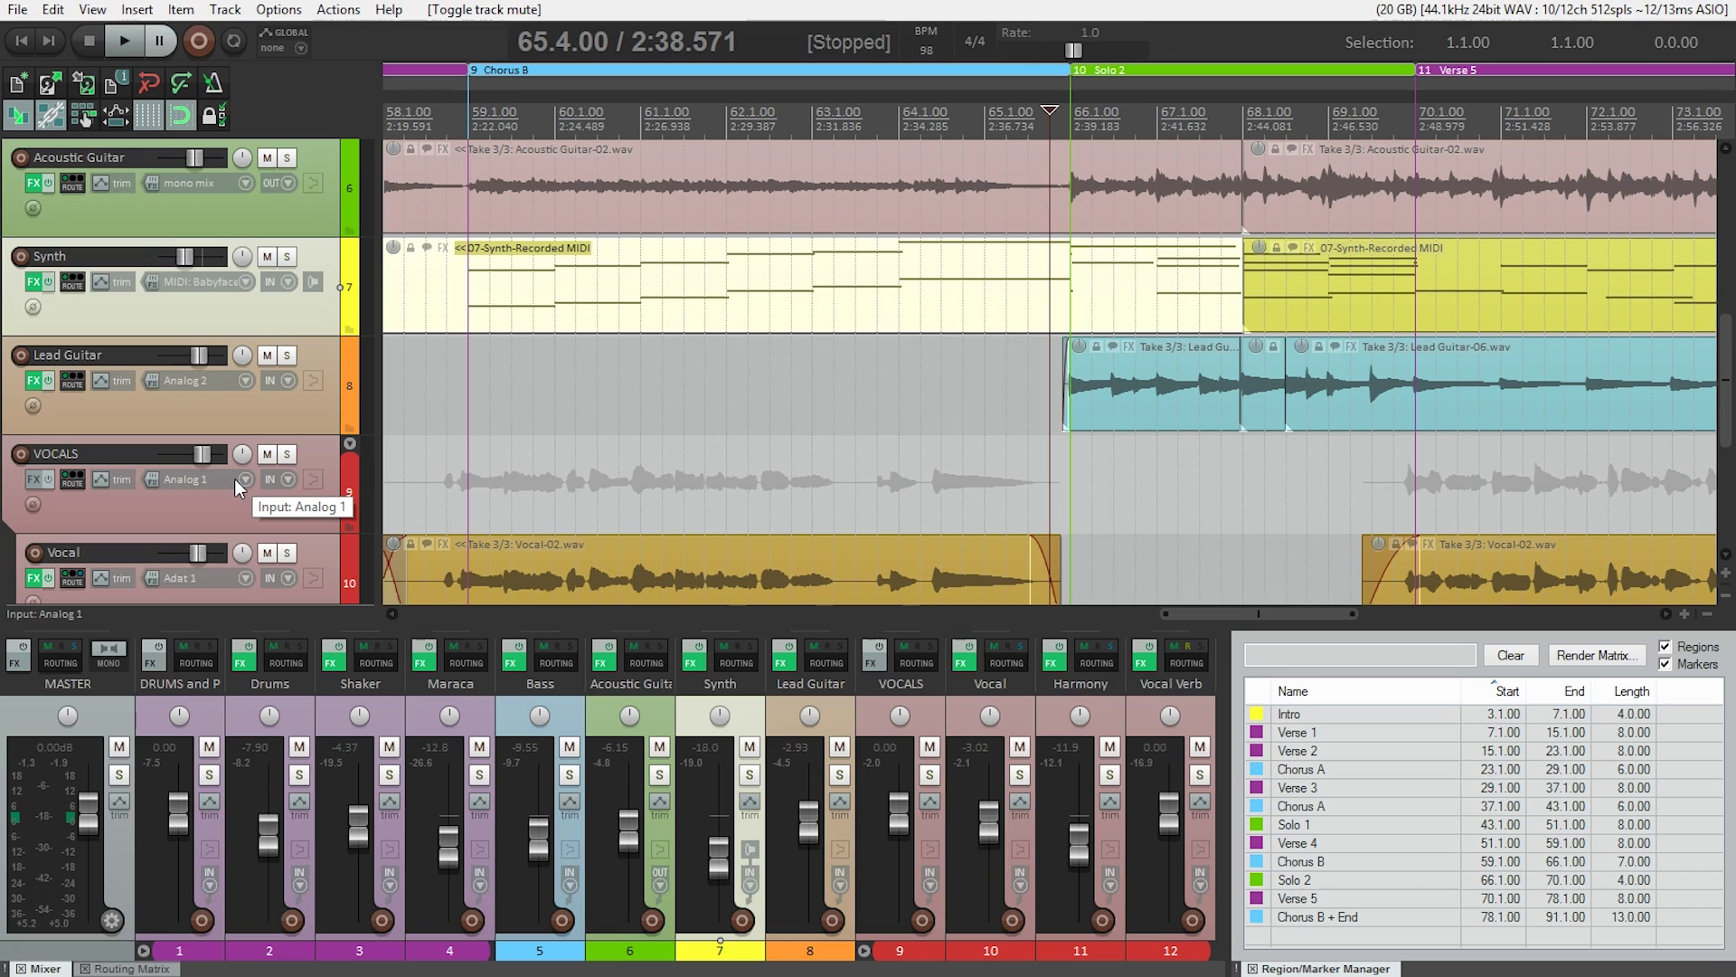
Turn on a visible, armed Volume envelope for the Lead Guitar track in its Envelopes window.
left_click(304, 418)
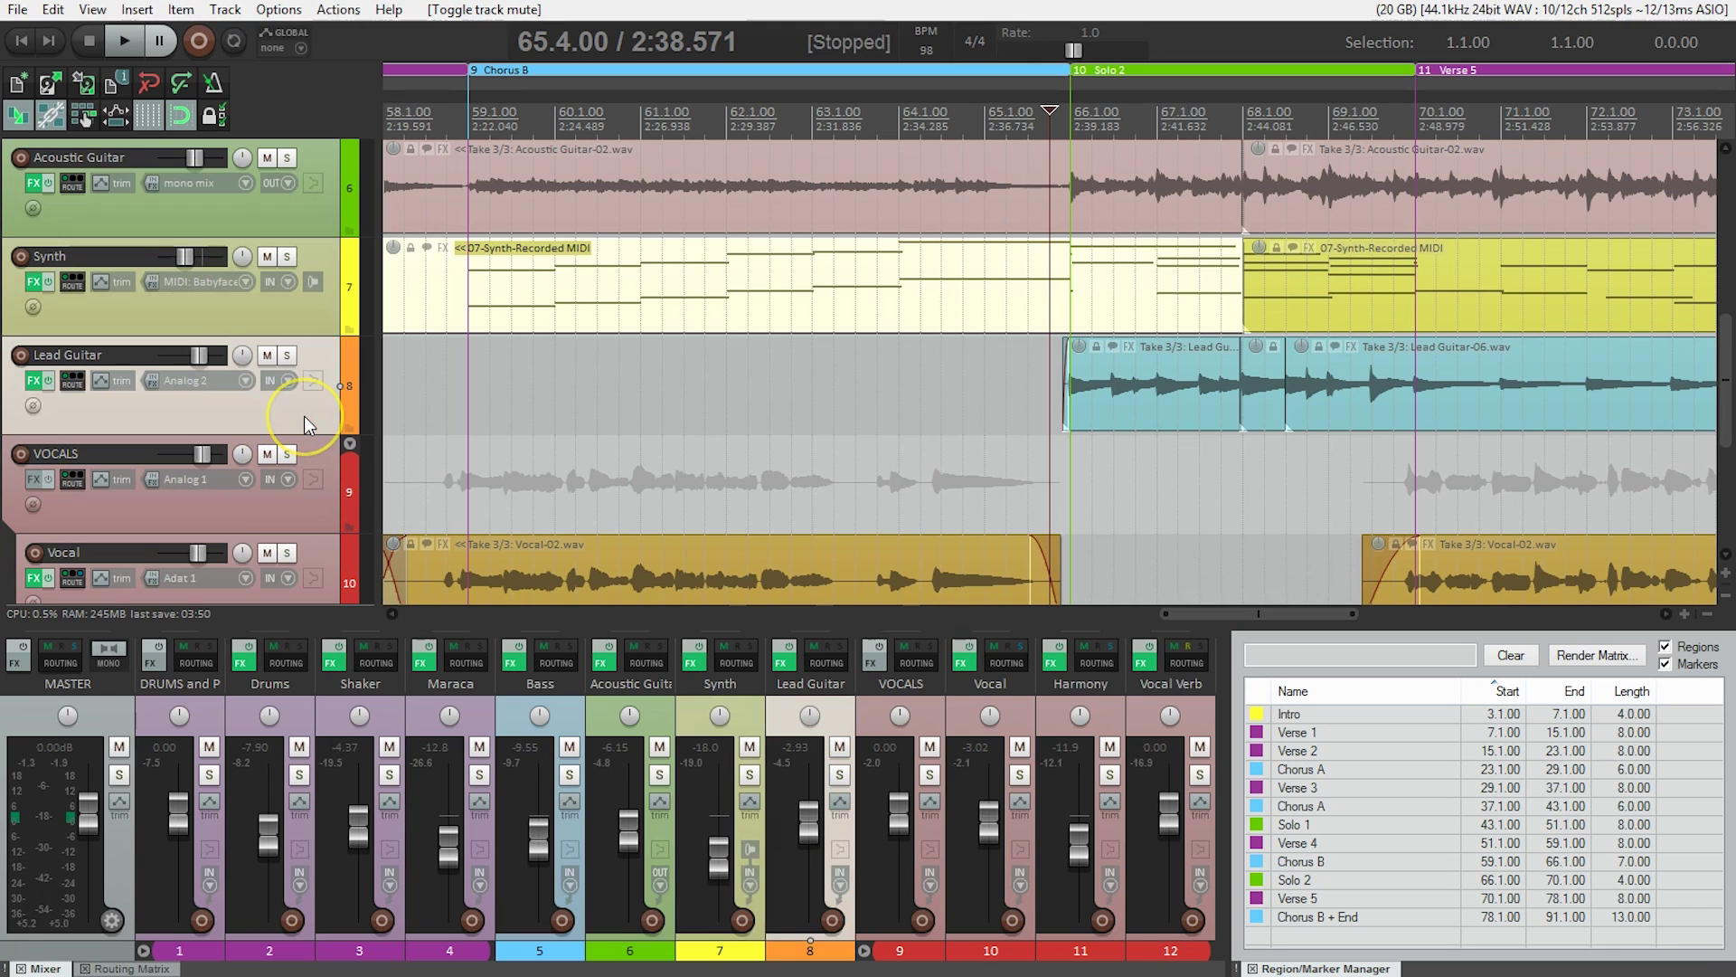
left_click(105, 380)
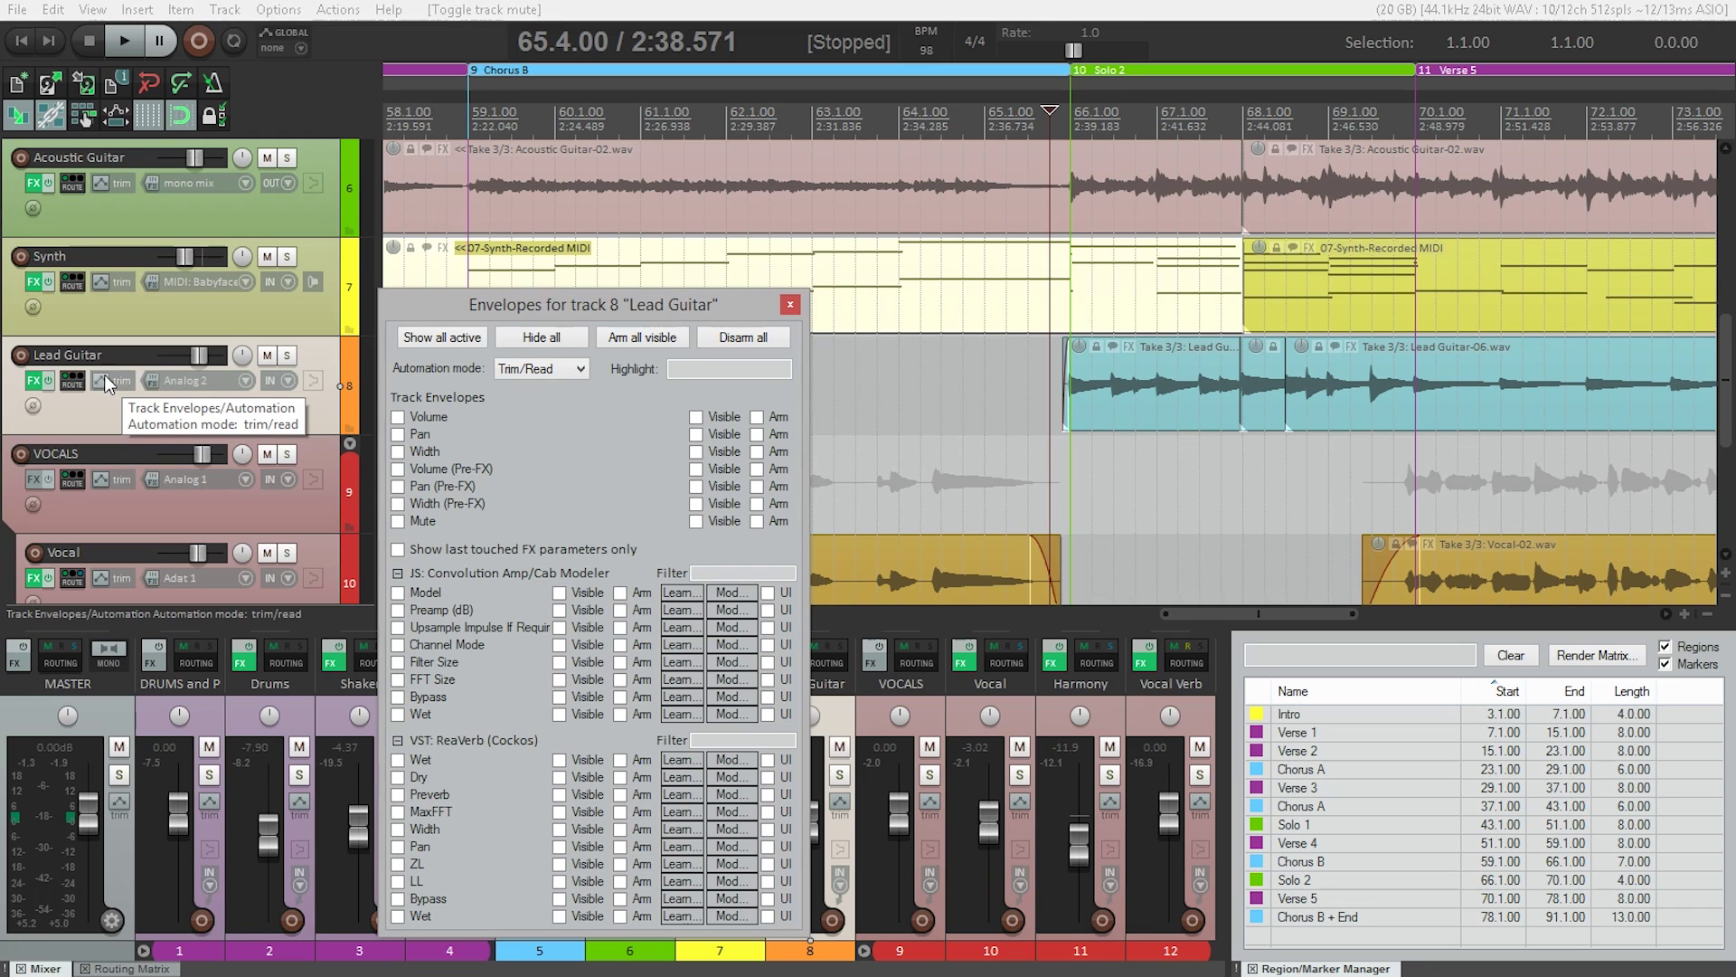
left_click(418, 417)
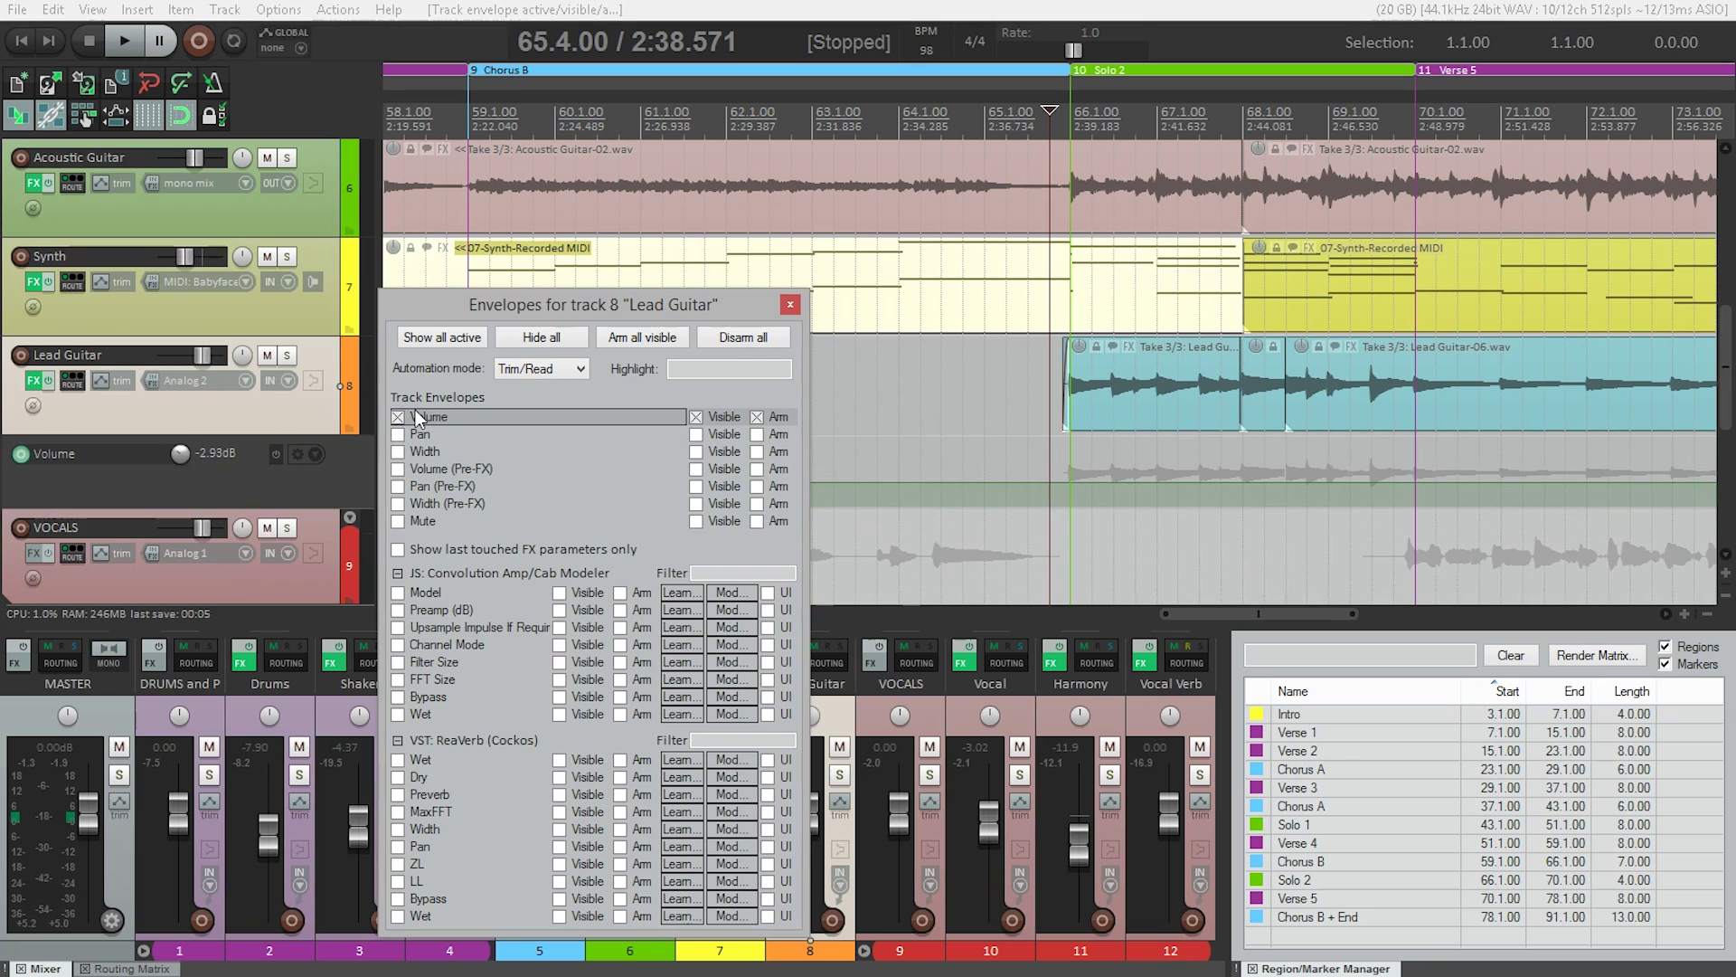
Close the Envelopes dialog, then test-drag the Lead Guitar volume envelope and undo it back to -2.93dB.
left_click(790, 306)
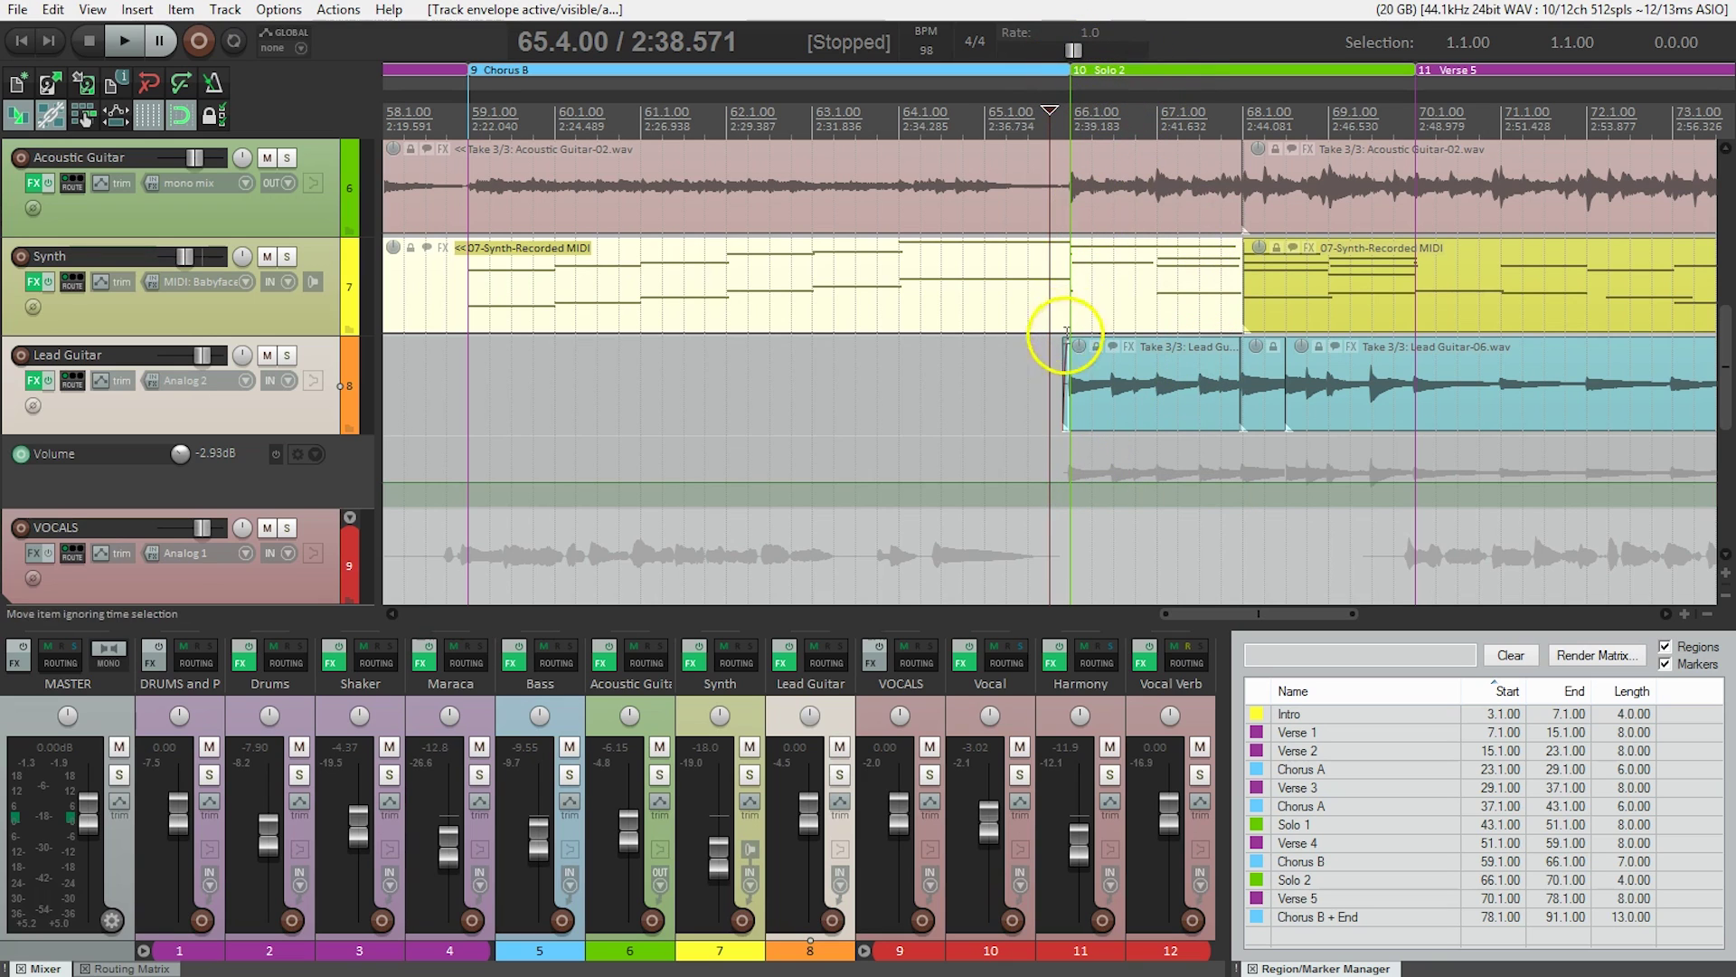
left_click(1093, 482)
mouse_move(1092, 482)
left_mouse_down()
mouse_move(1092, 460)
mouse_move(1090, 482)
left_mouse_up()
key("ctrl+z")
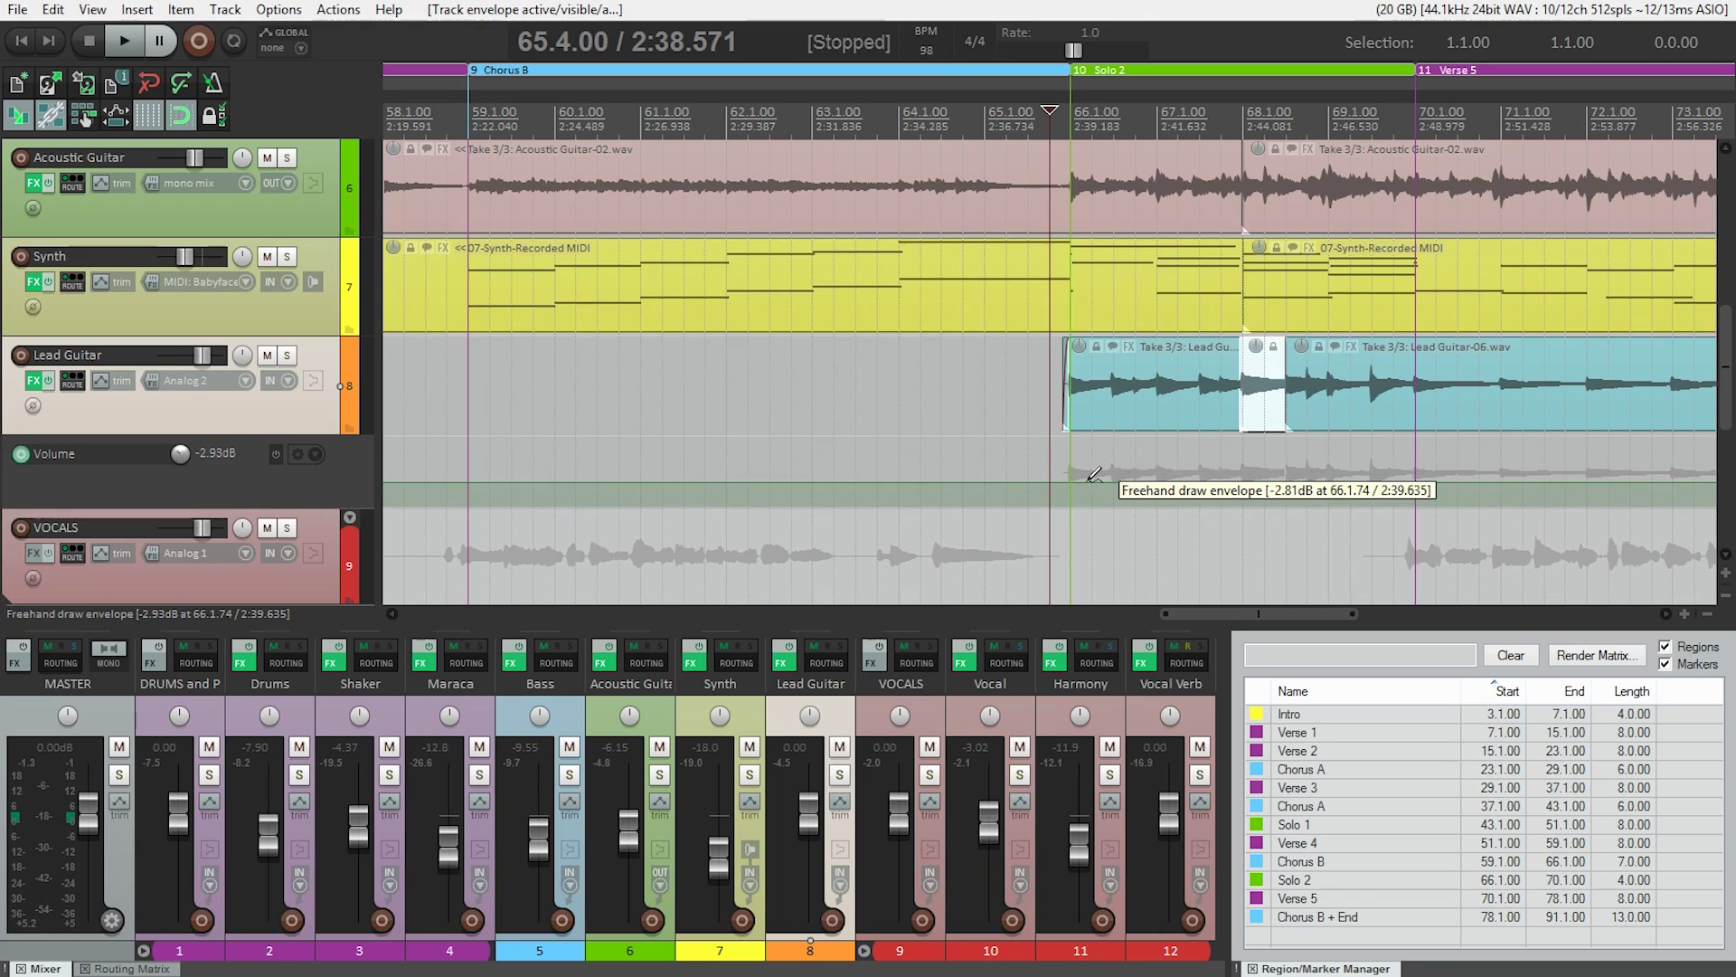
Add Lead Guitar volume envelope points at 65.4, 66.1 and at the Solo 2 / Verse 5 boundary.
left_click(1098, 481)
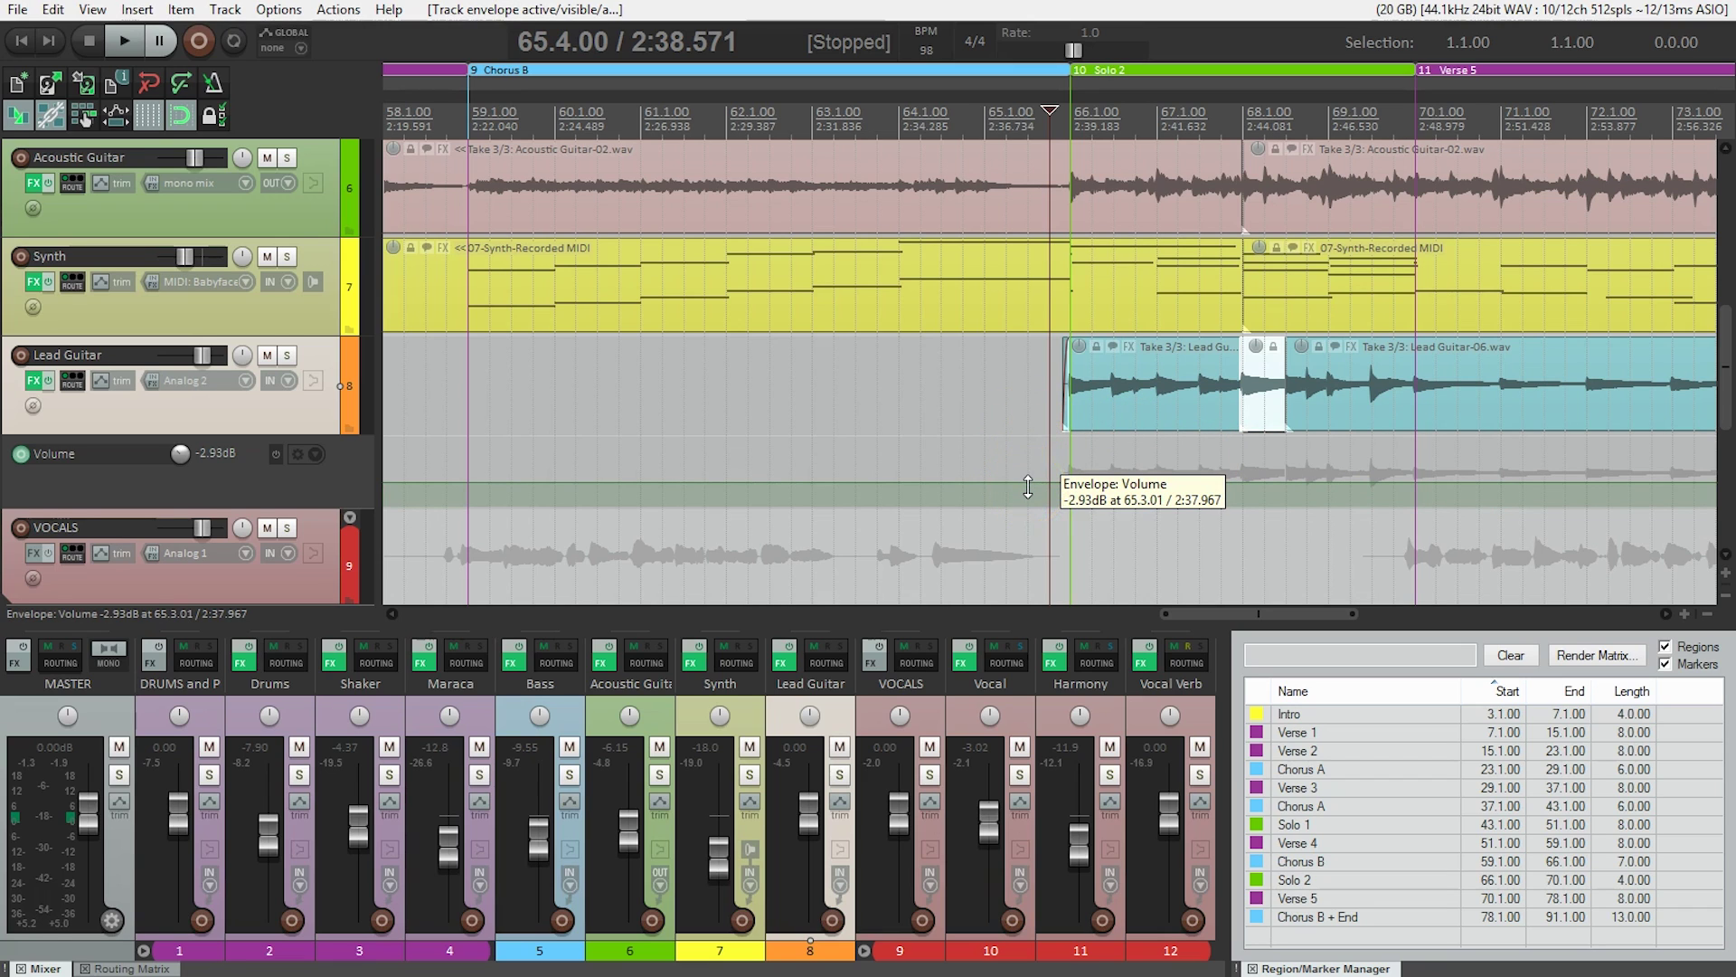
key("shift")
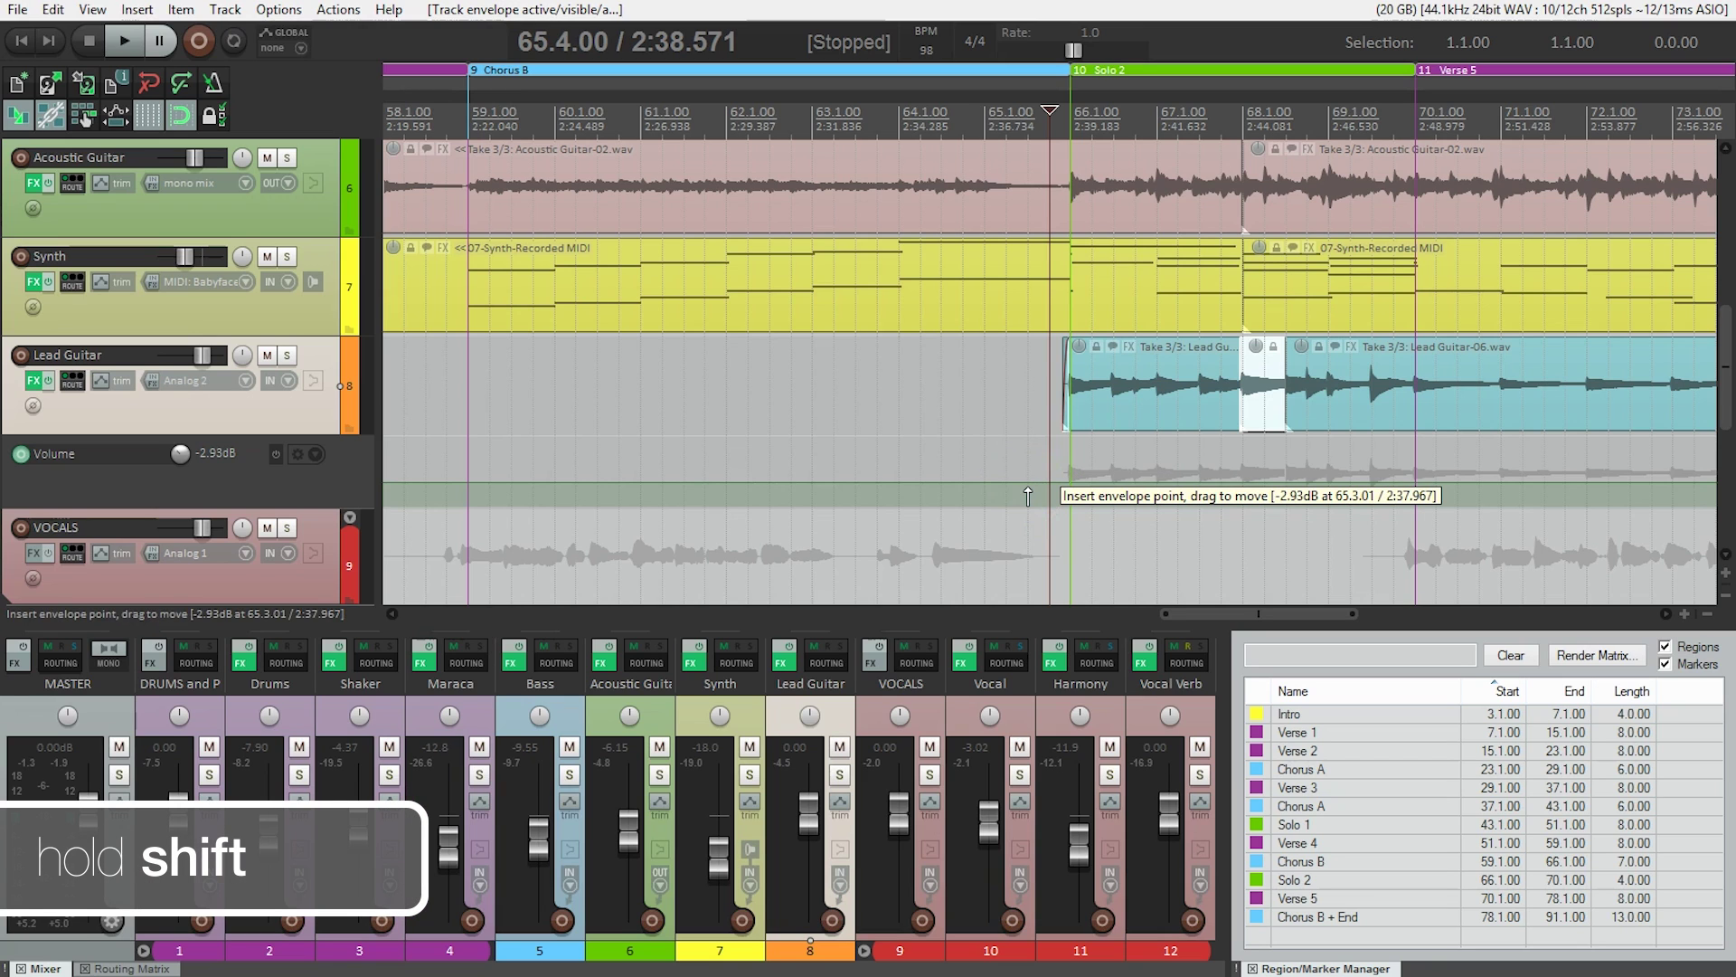
left_click_drag(1031, 486, 1050, 484)
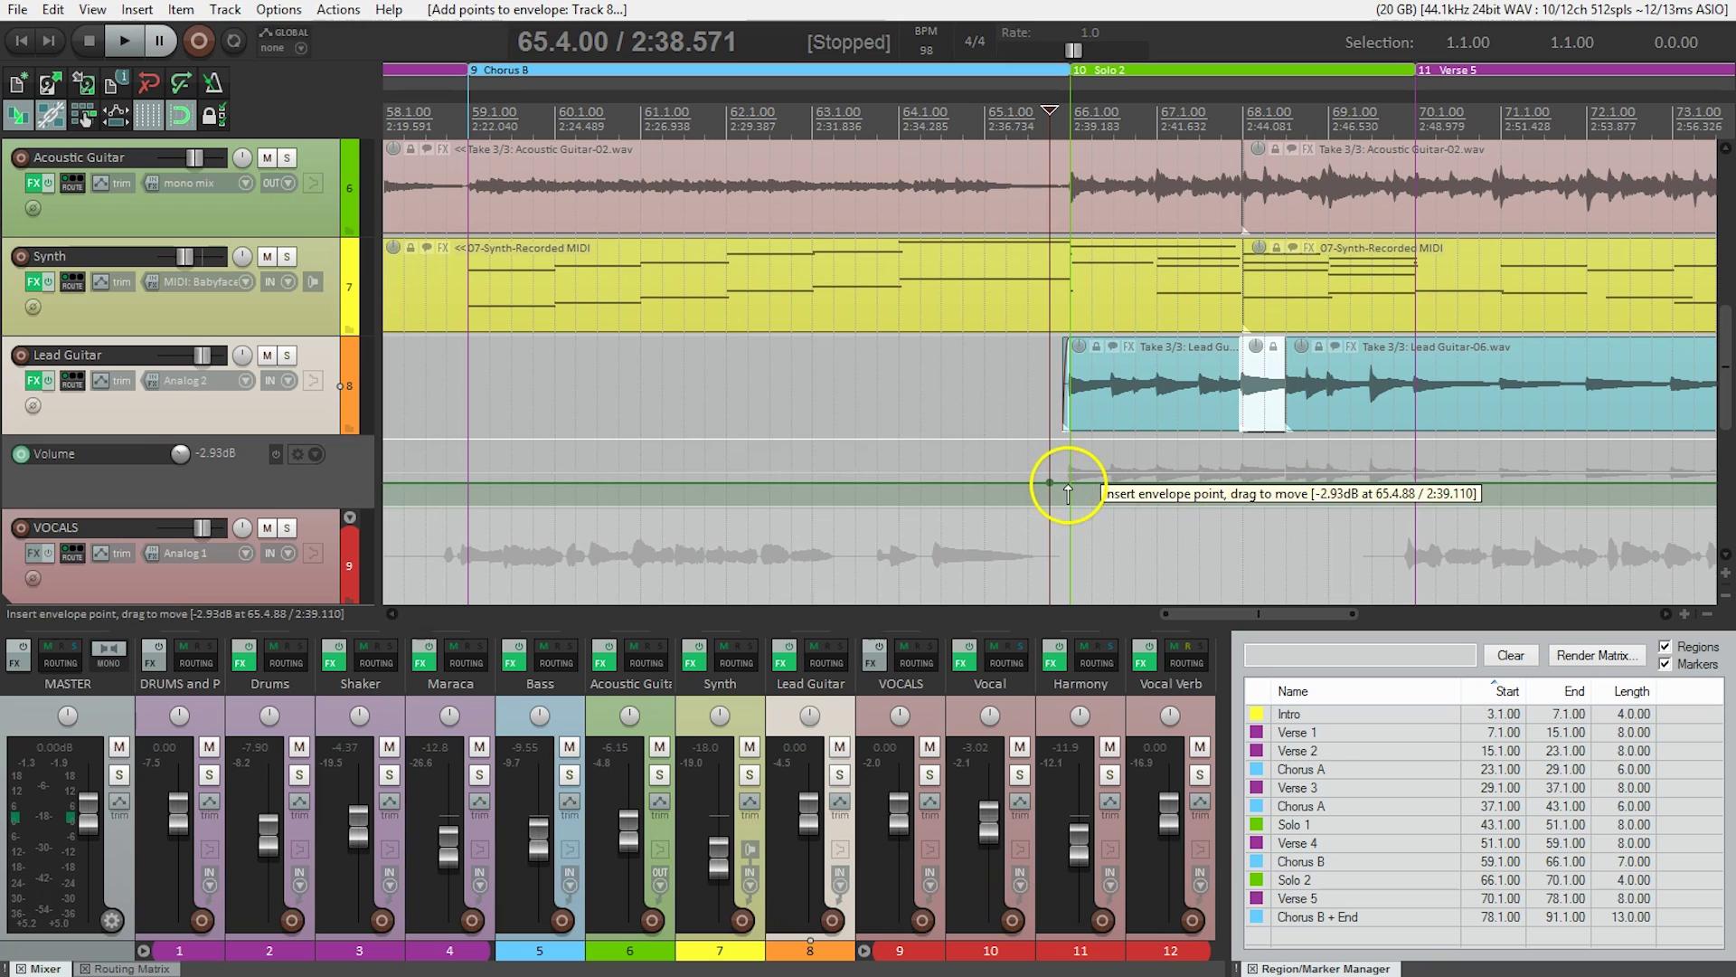
left_click(1071, 482, "shift")
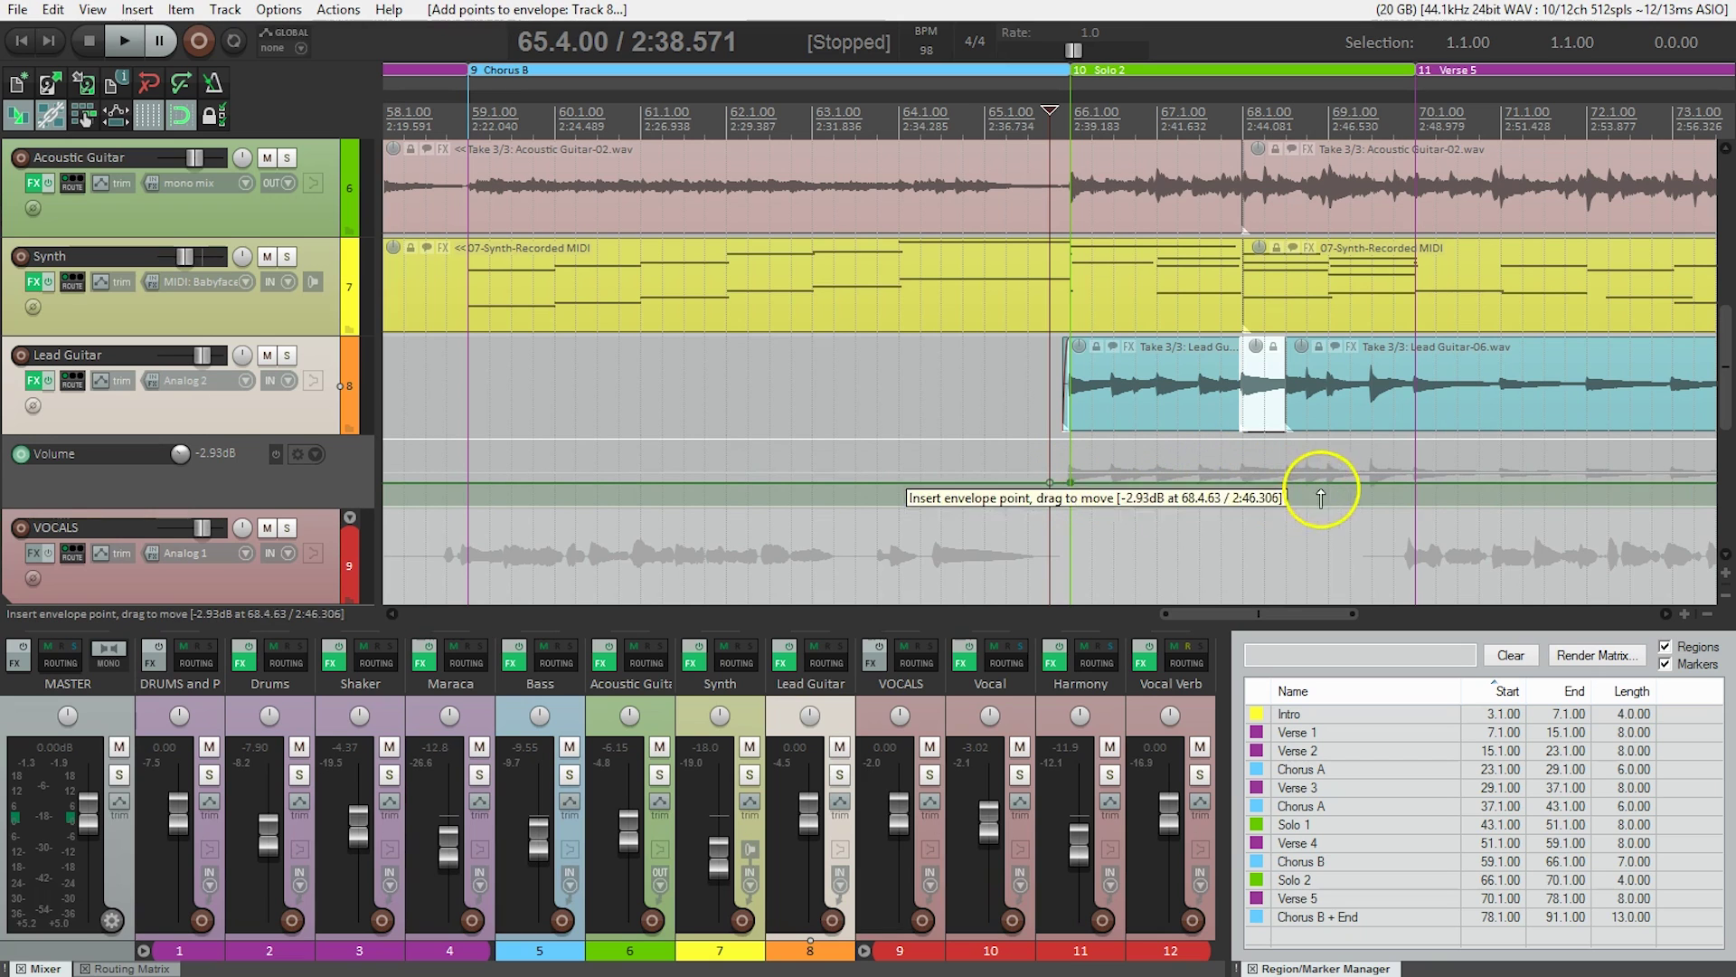
left_click(1394, 484)
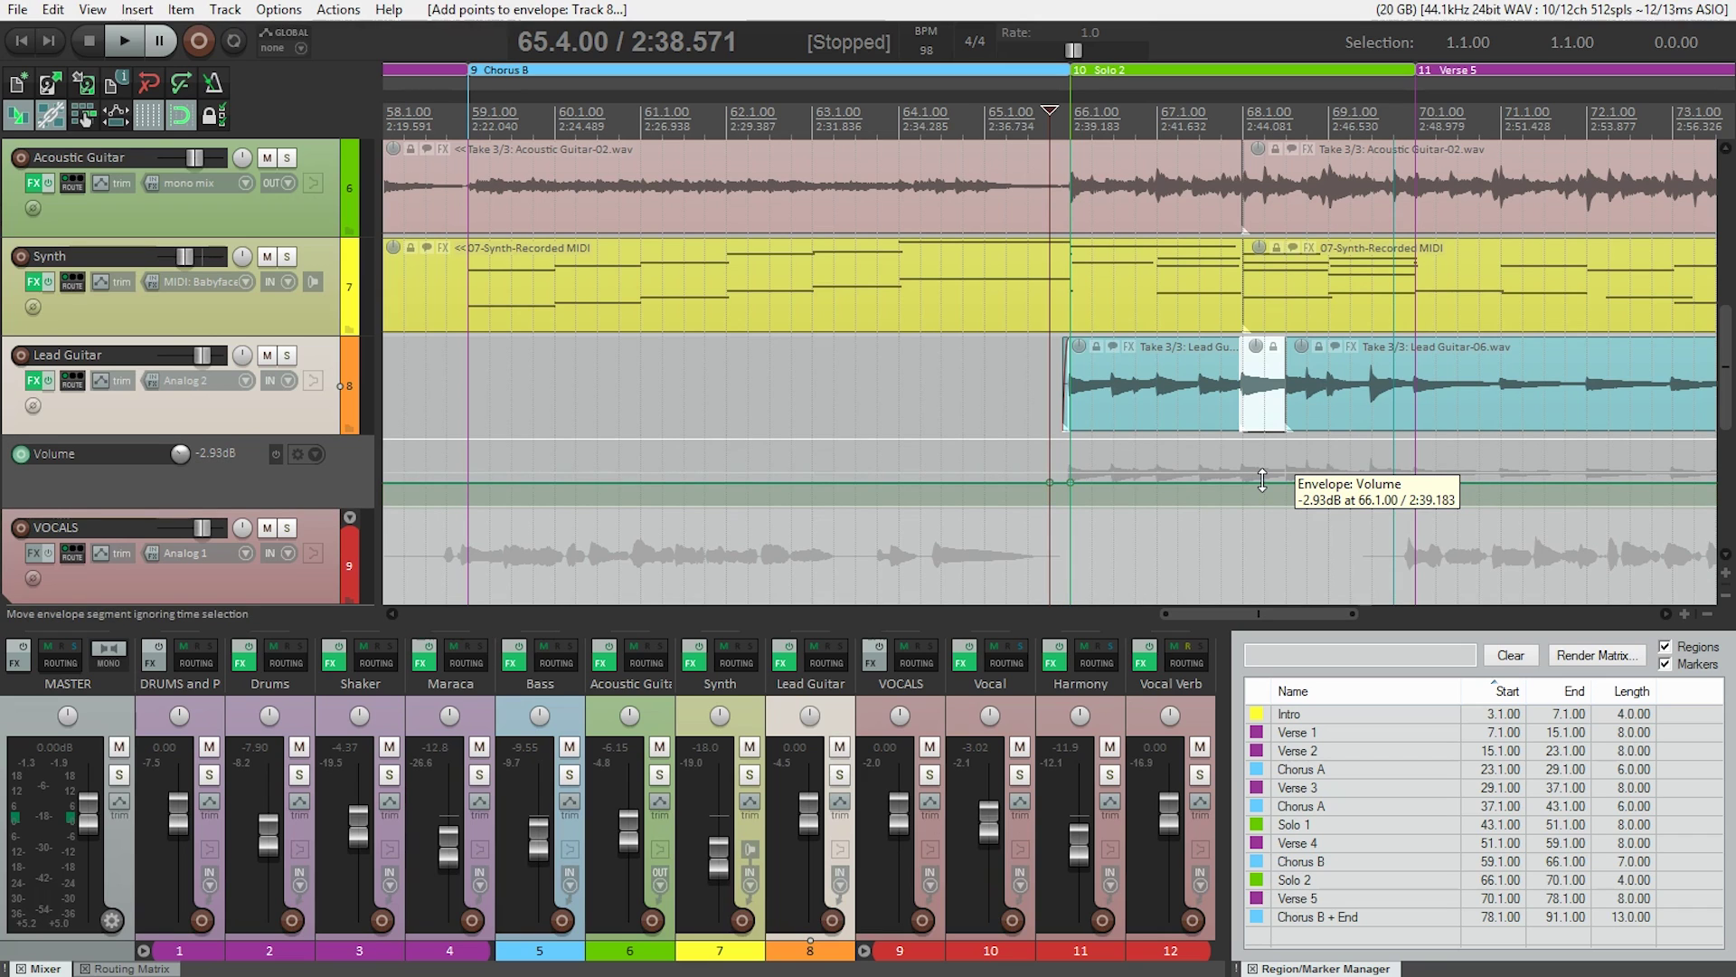
Raise the Solo 2 stretch of the Lead Guitar envelope to about 0dB and play it back.
left_click_drag(1263, 479, 1261, 445)
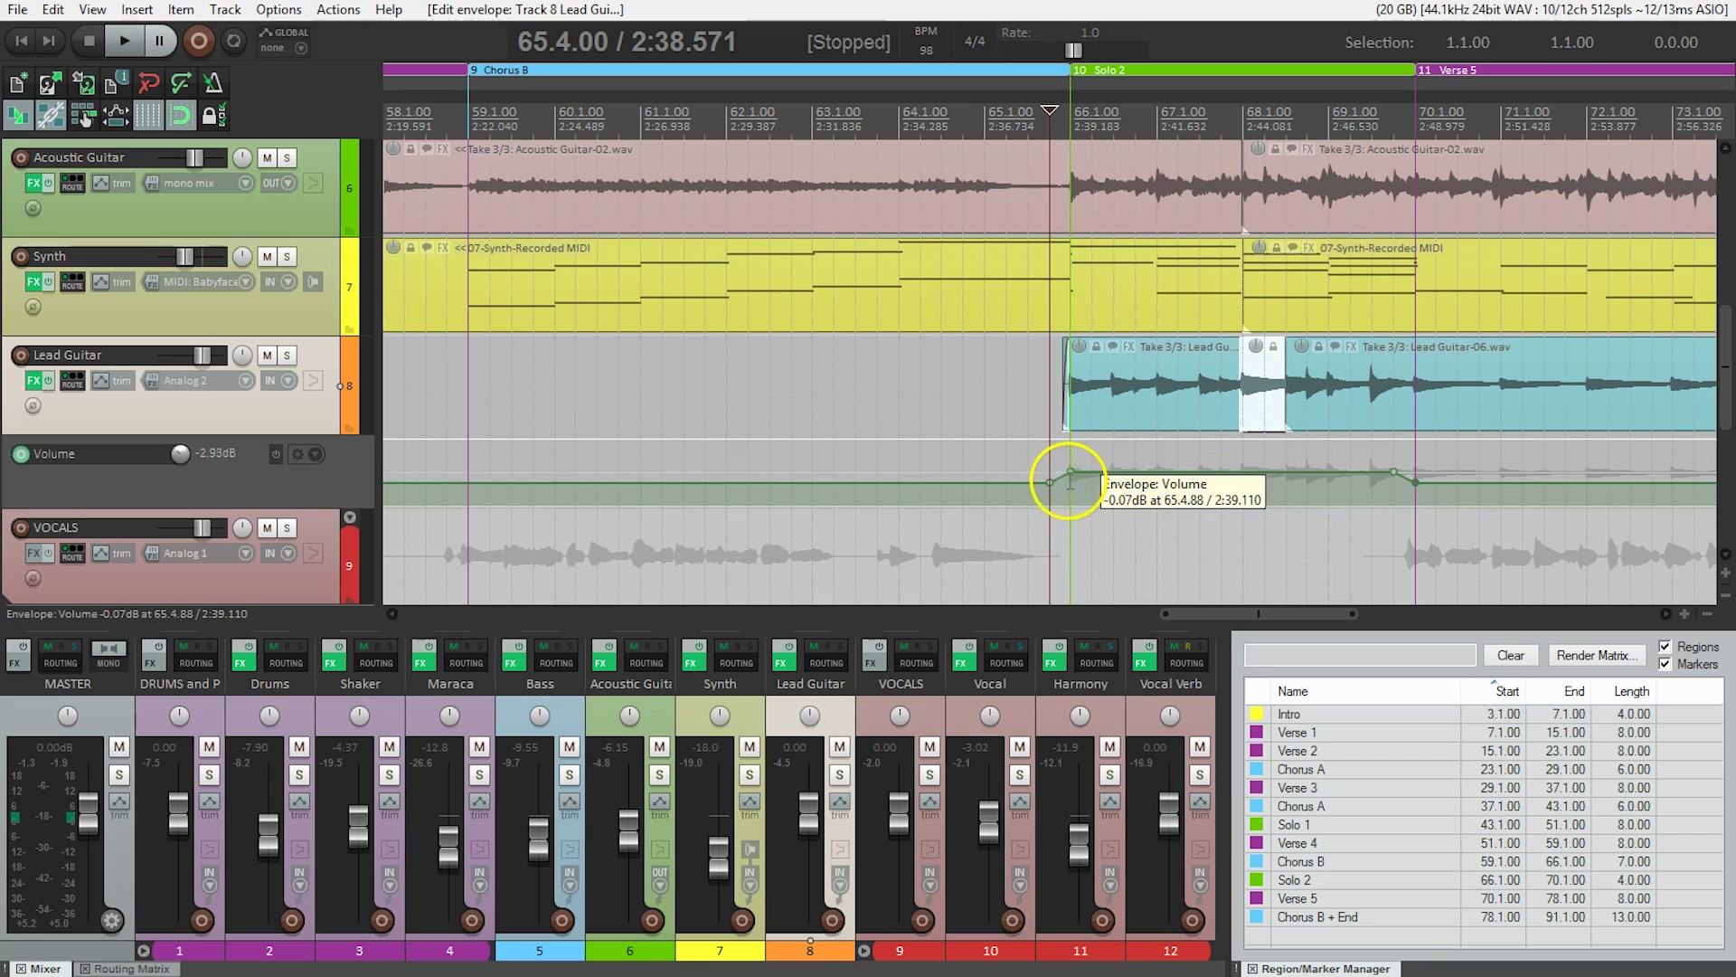
mouse_move(1057, 479)
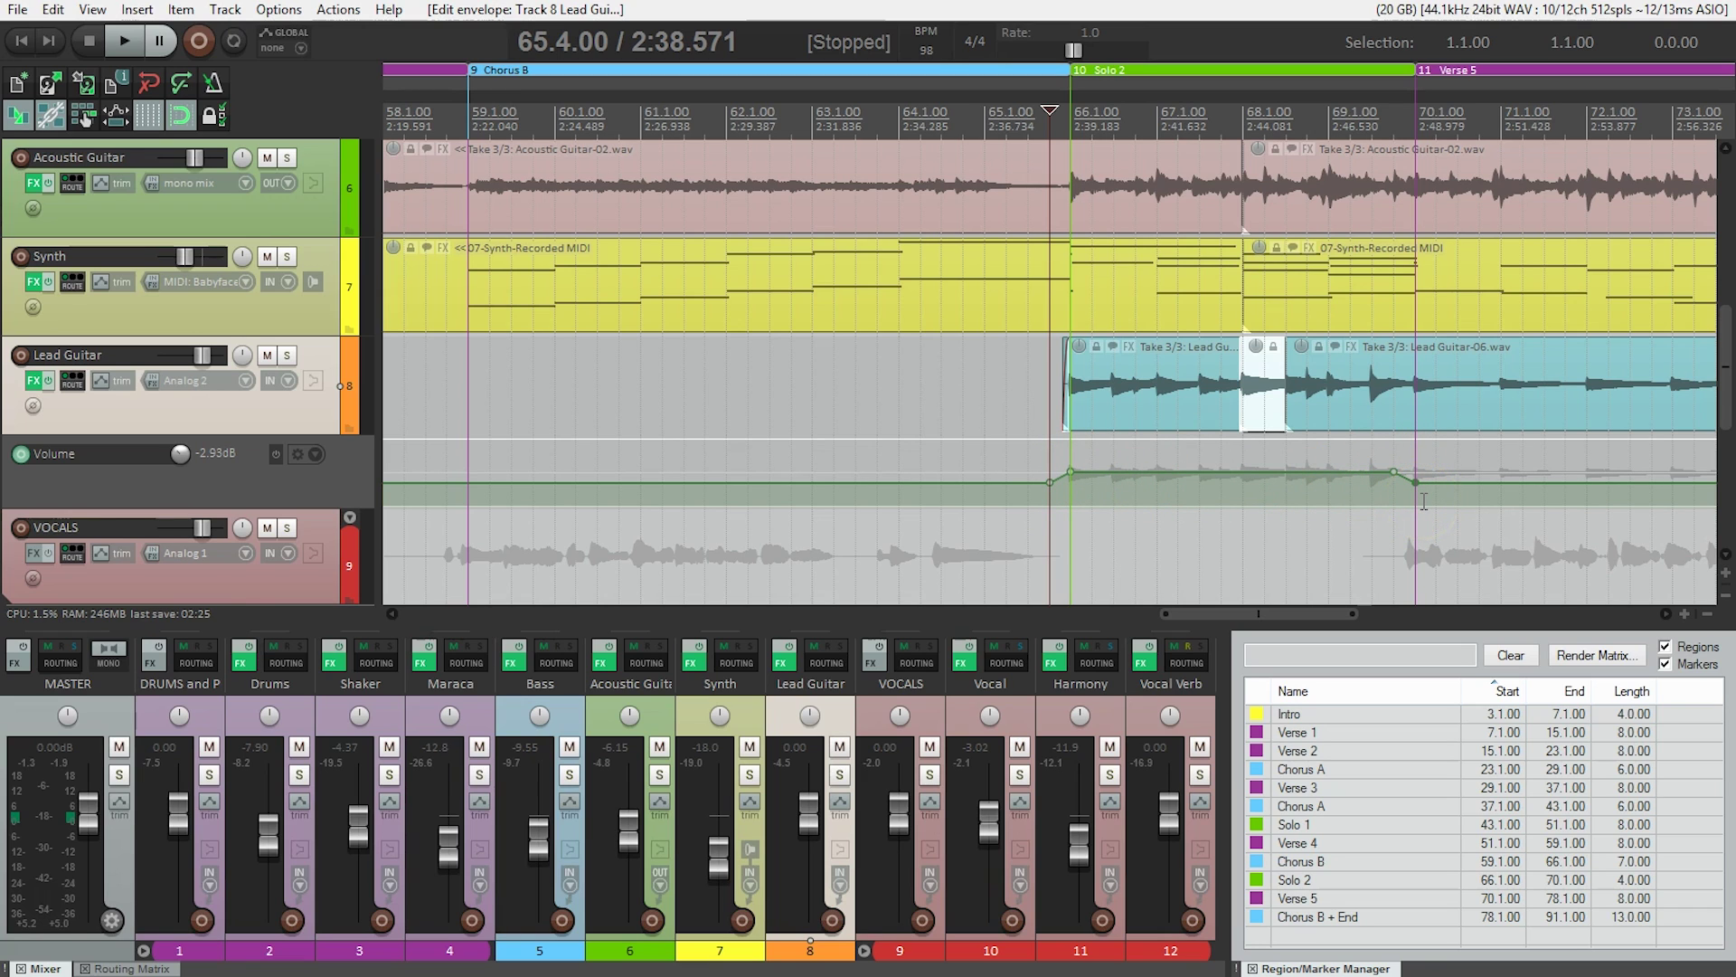
key("space")
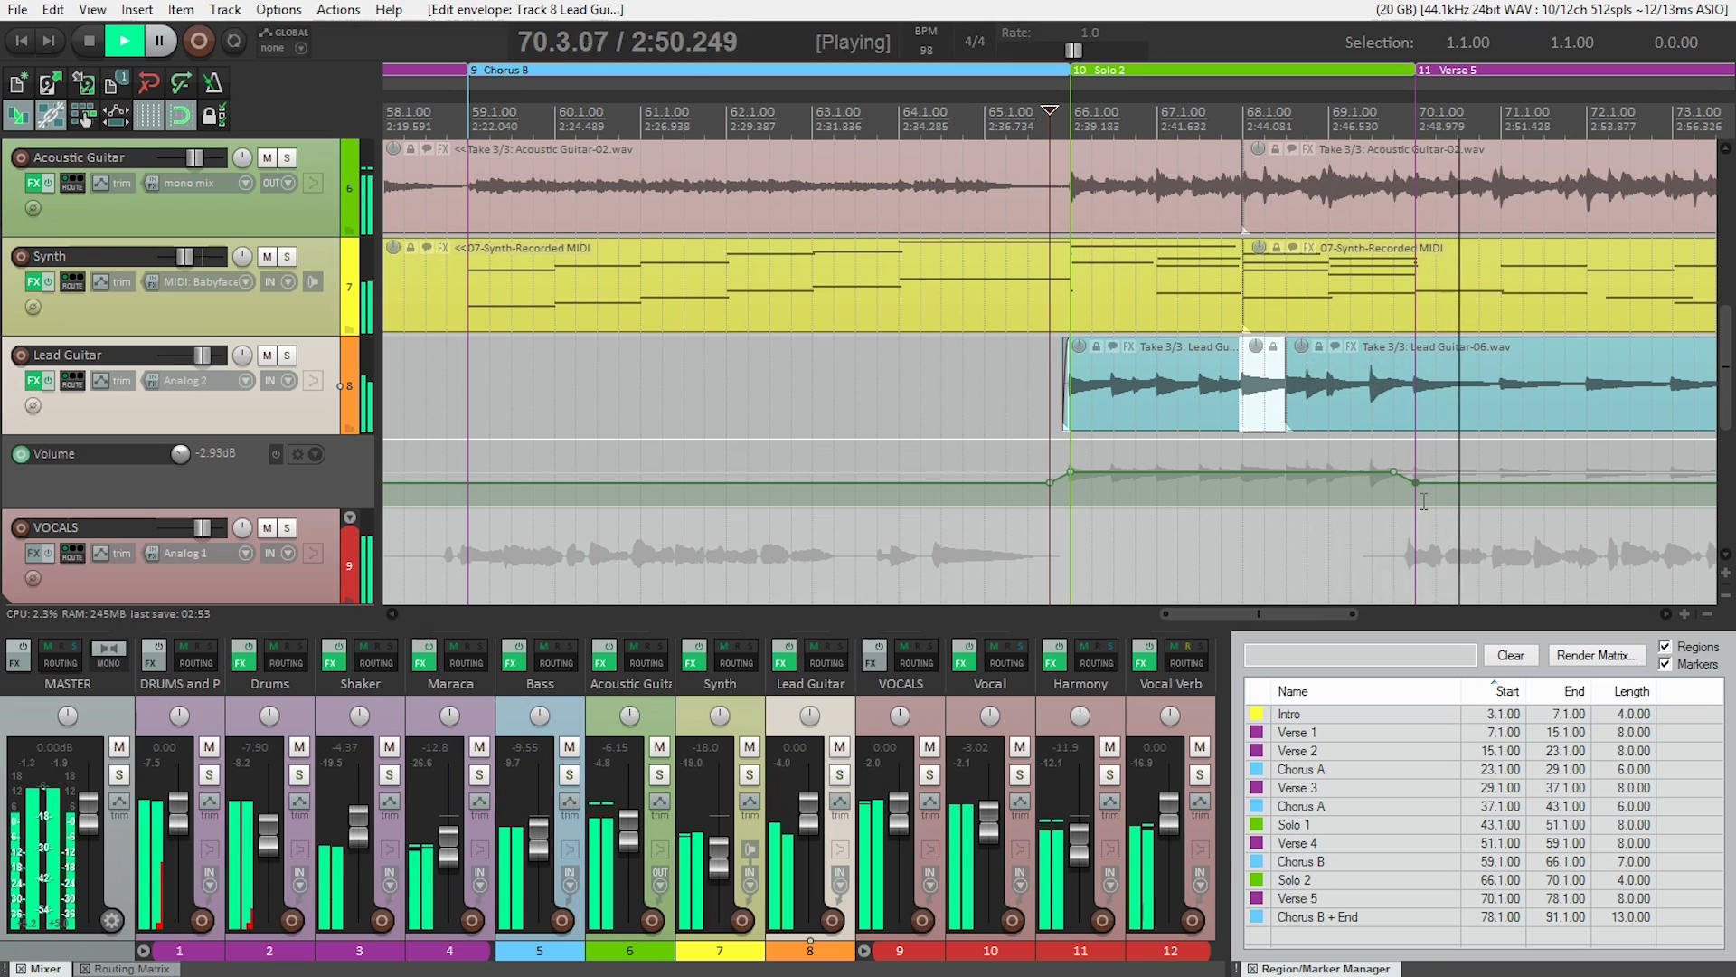
key("space")
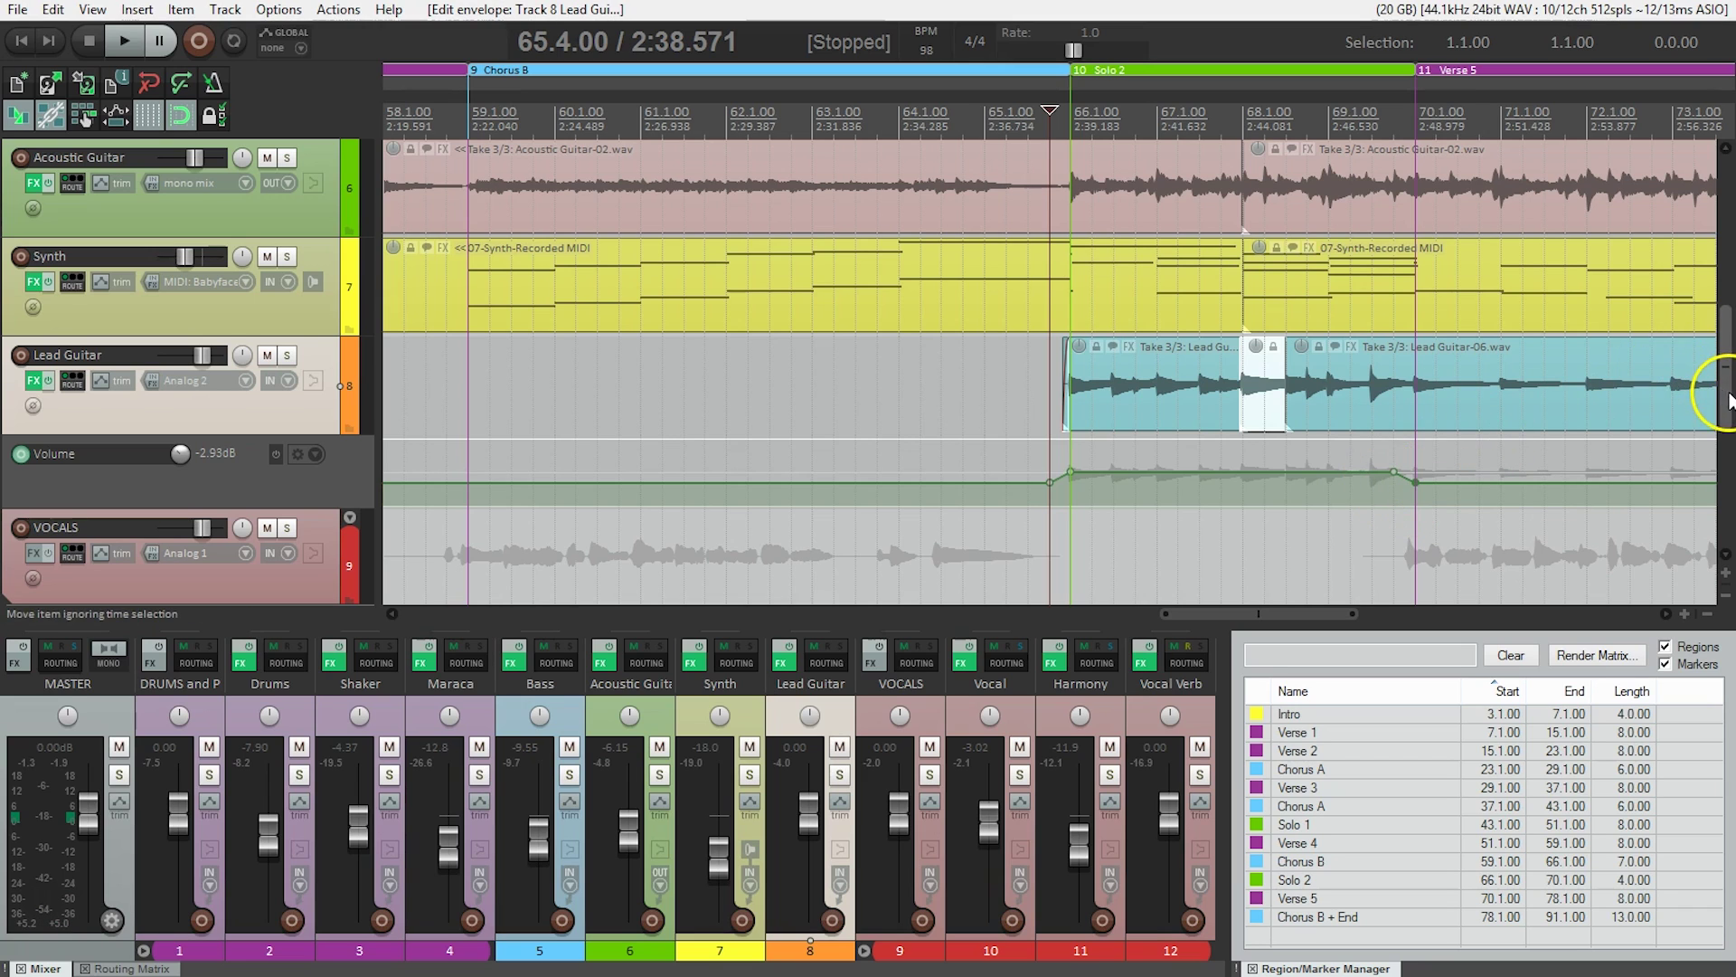
Give the Vocal track a visible, armed Volume envelope lane, sitting flat at -3.02dB.
left_click_drag(1725, 389, 1718, 457)
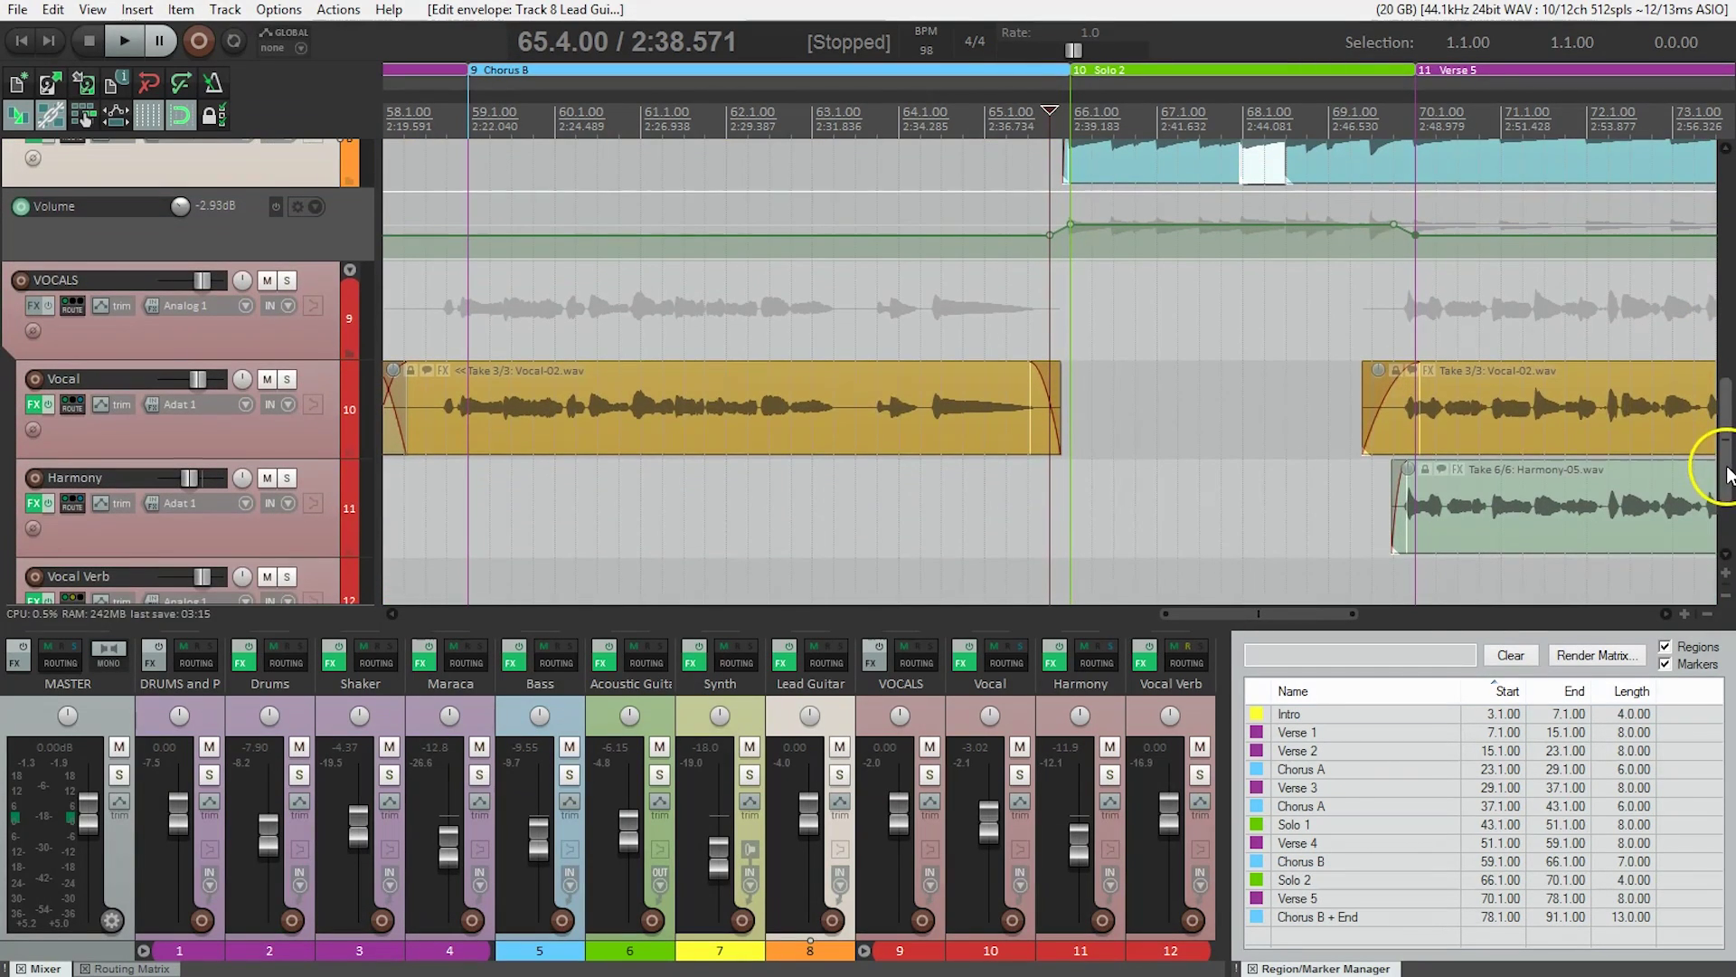
scroll(1382, 420, "down", 6)
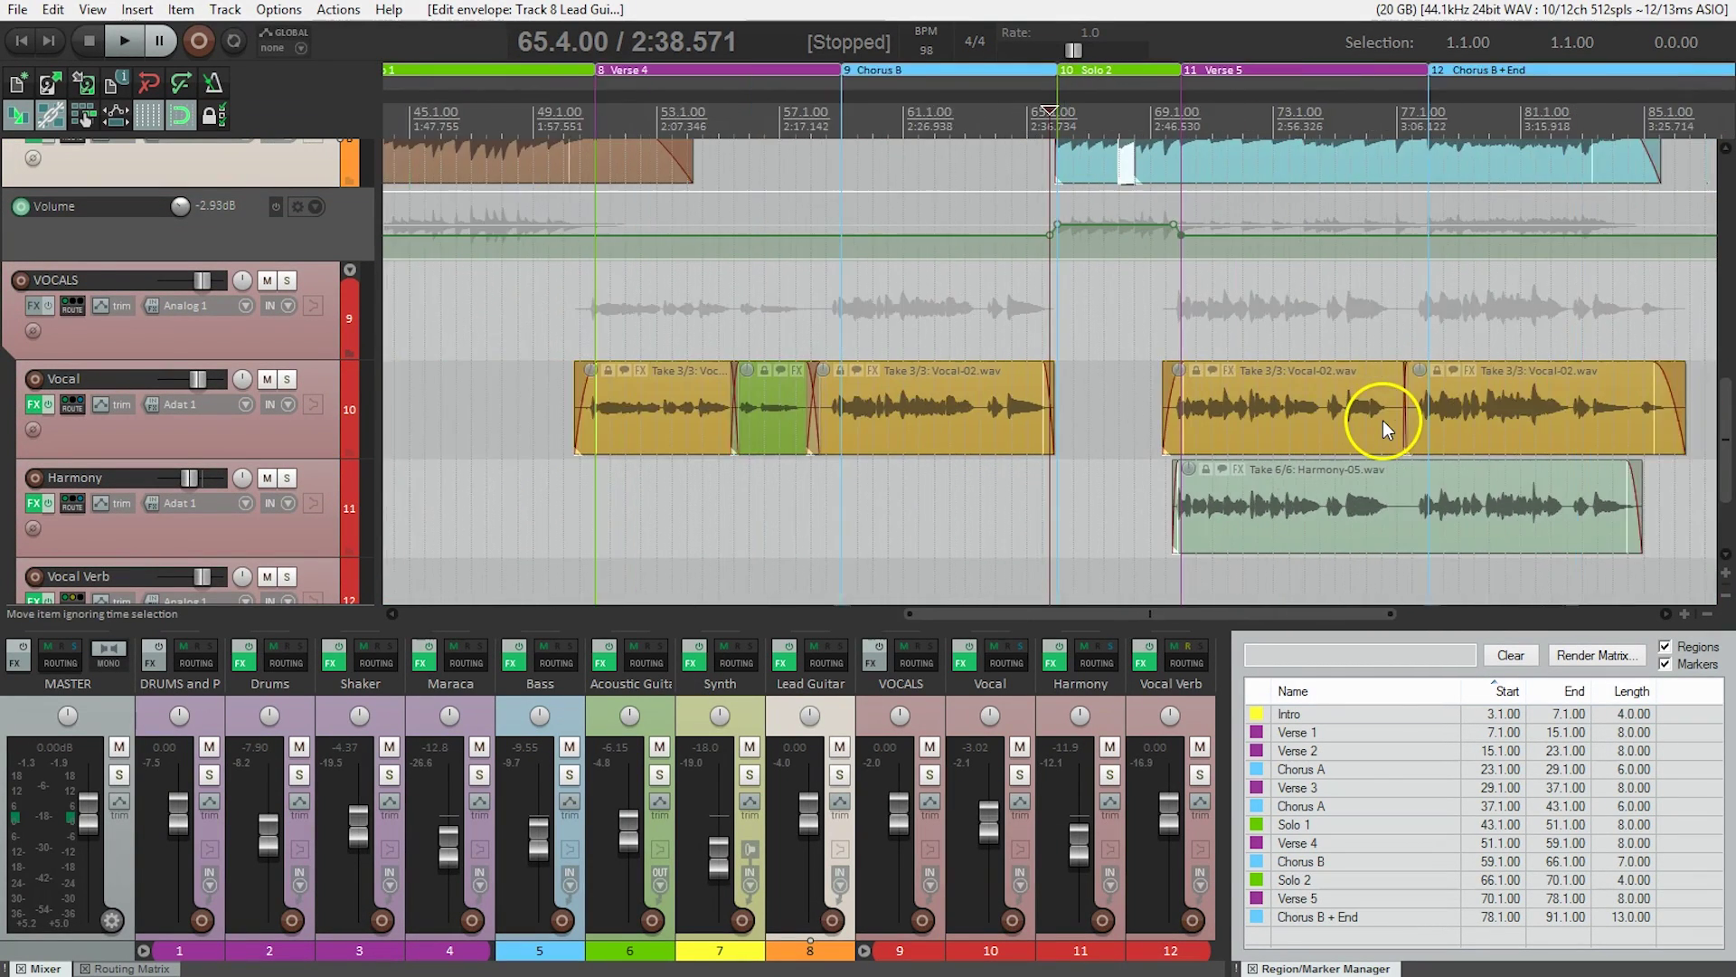
scroll(1382, 421, "down", 2)
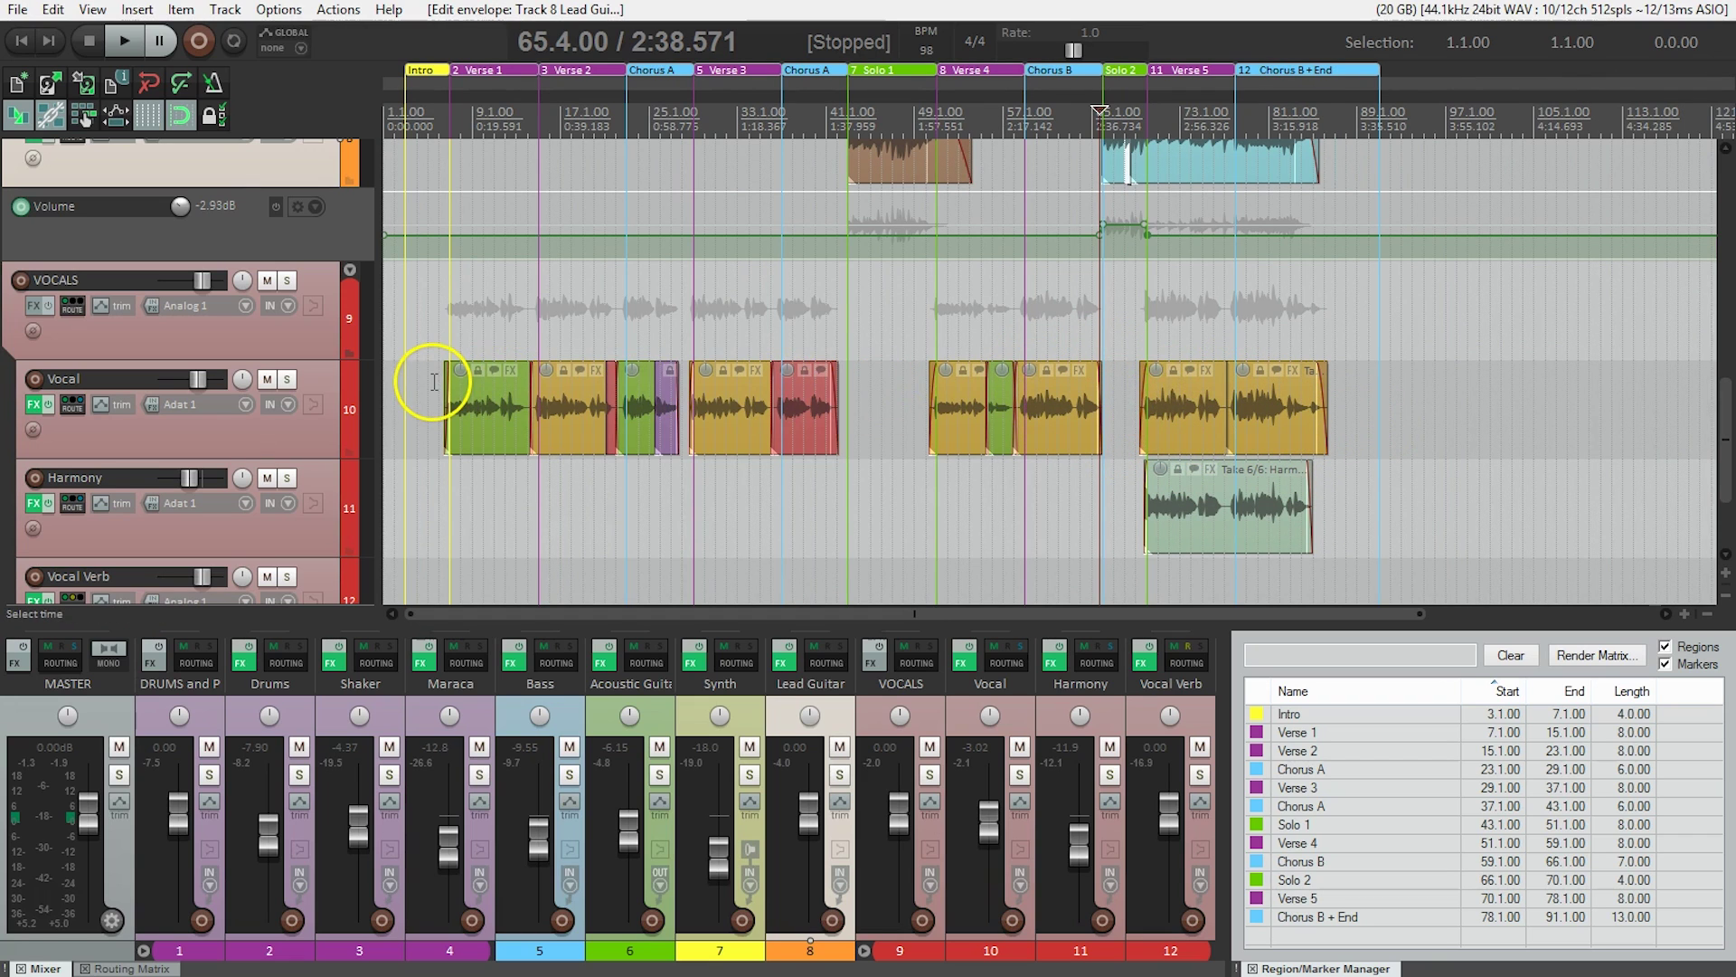
left_click(297, 426)
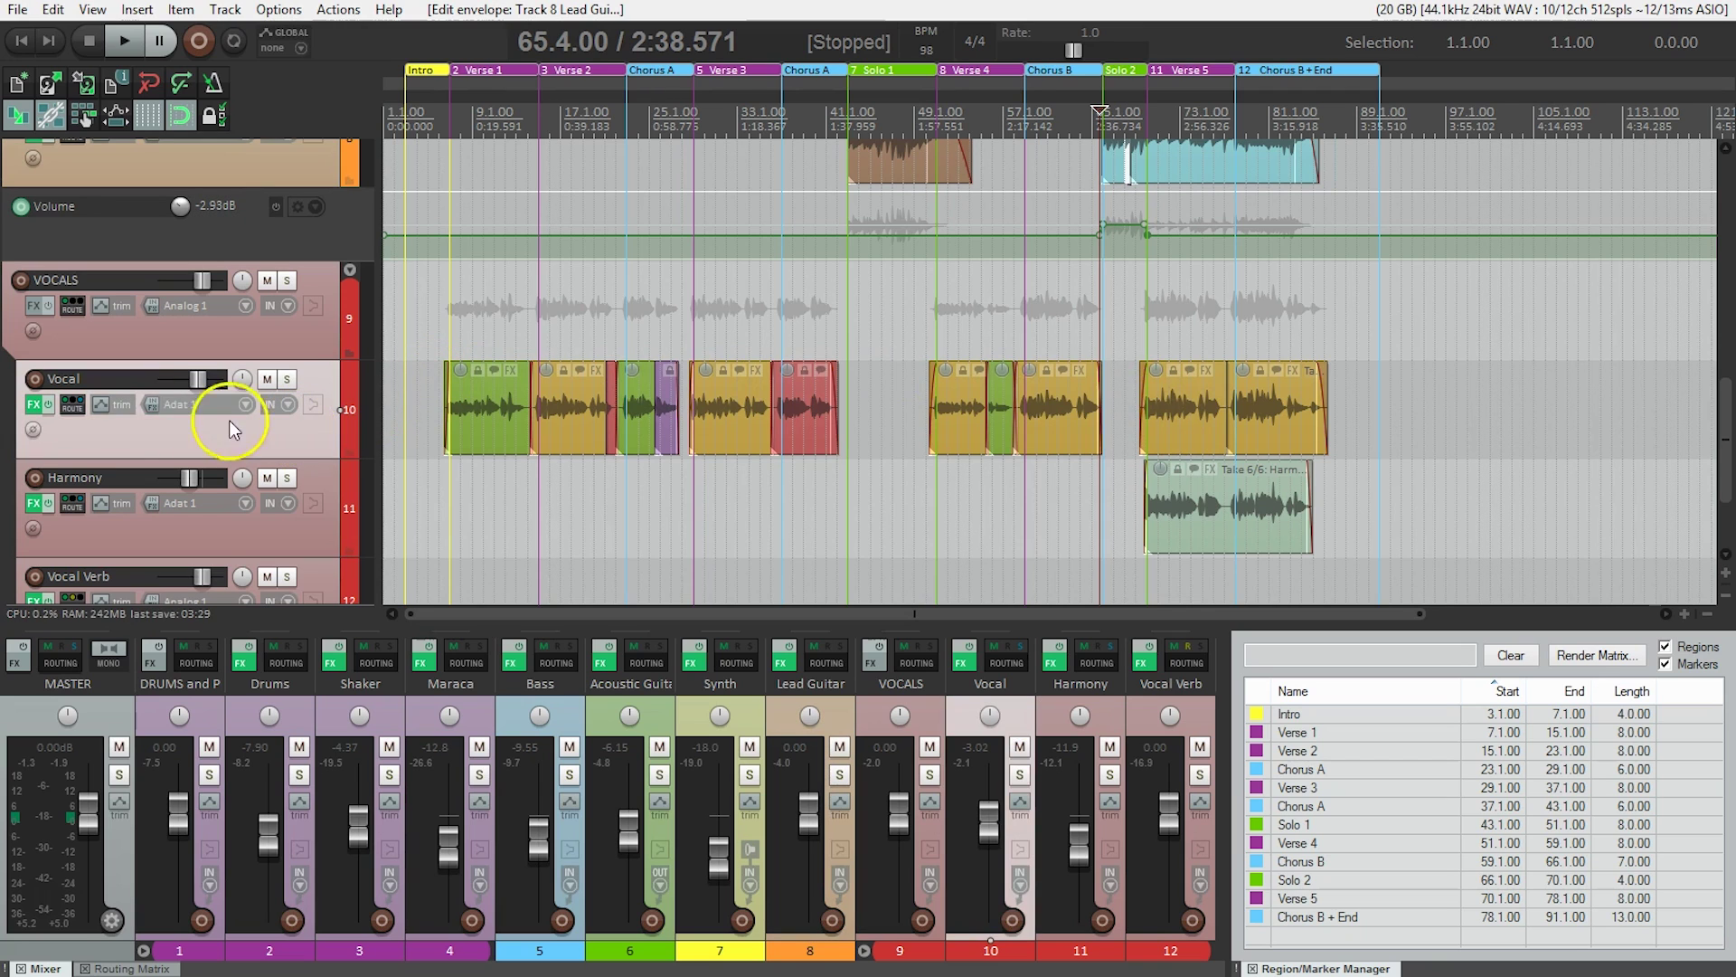
left_click(107, 405)
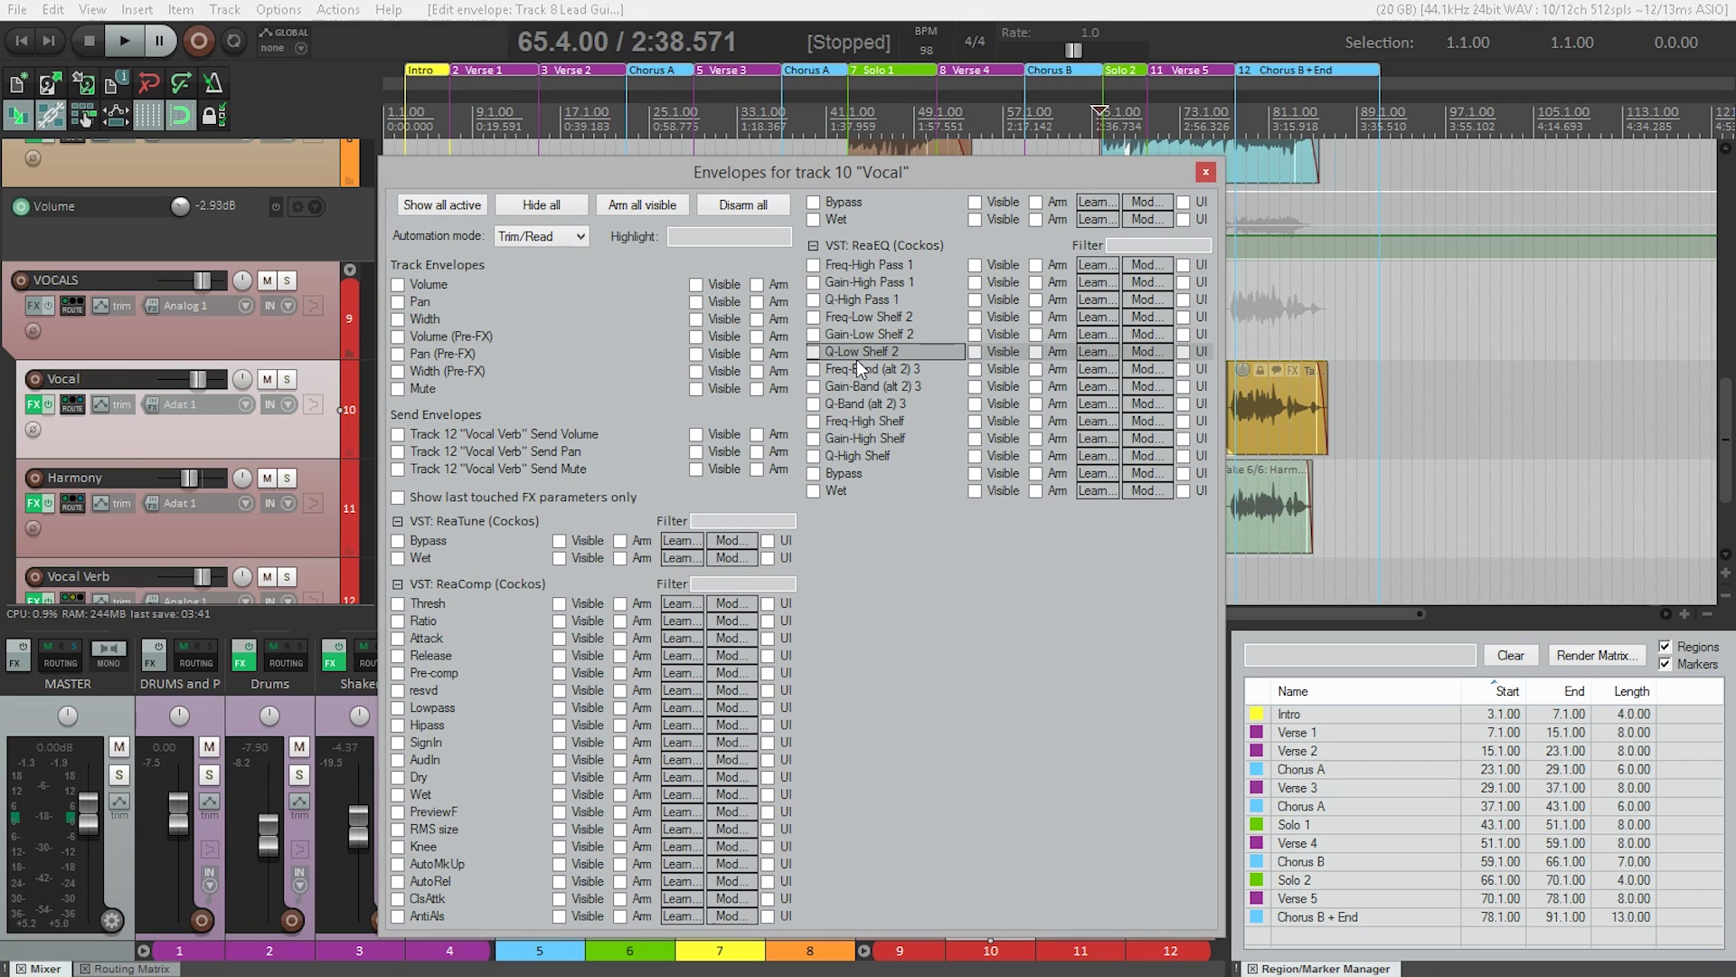
left_click(443, 282)
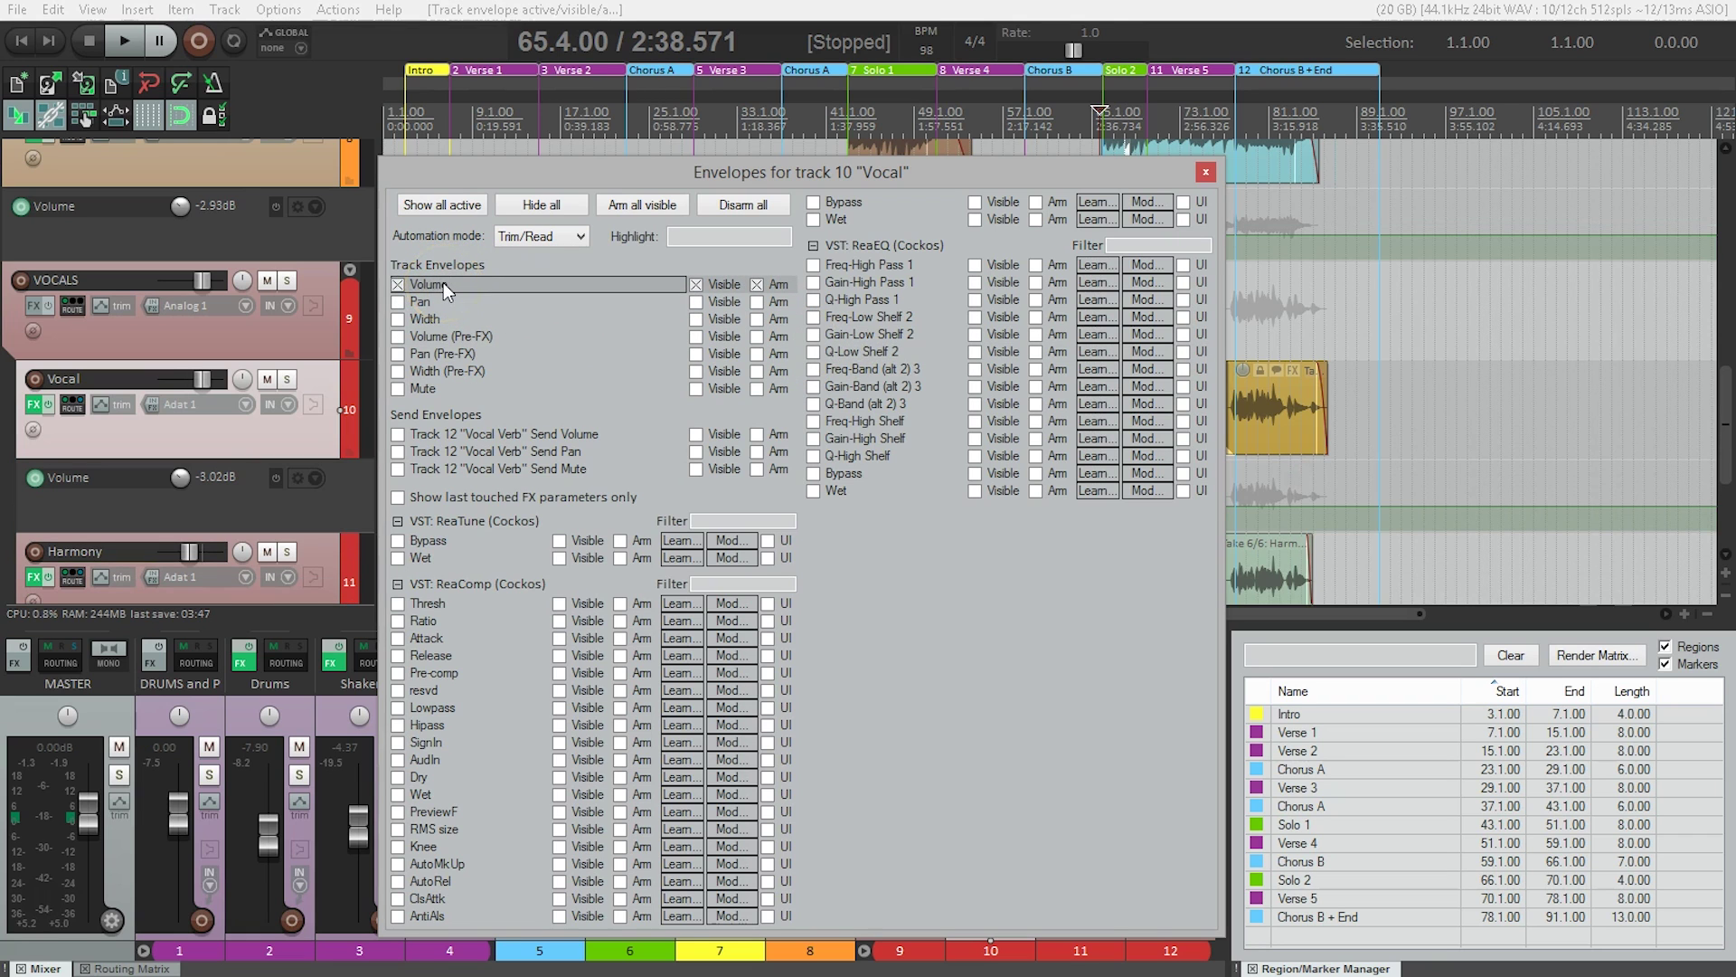
left_click(1203, 175)
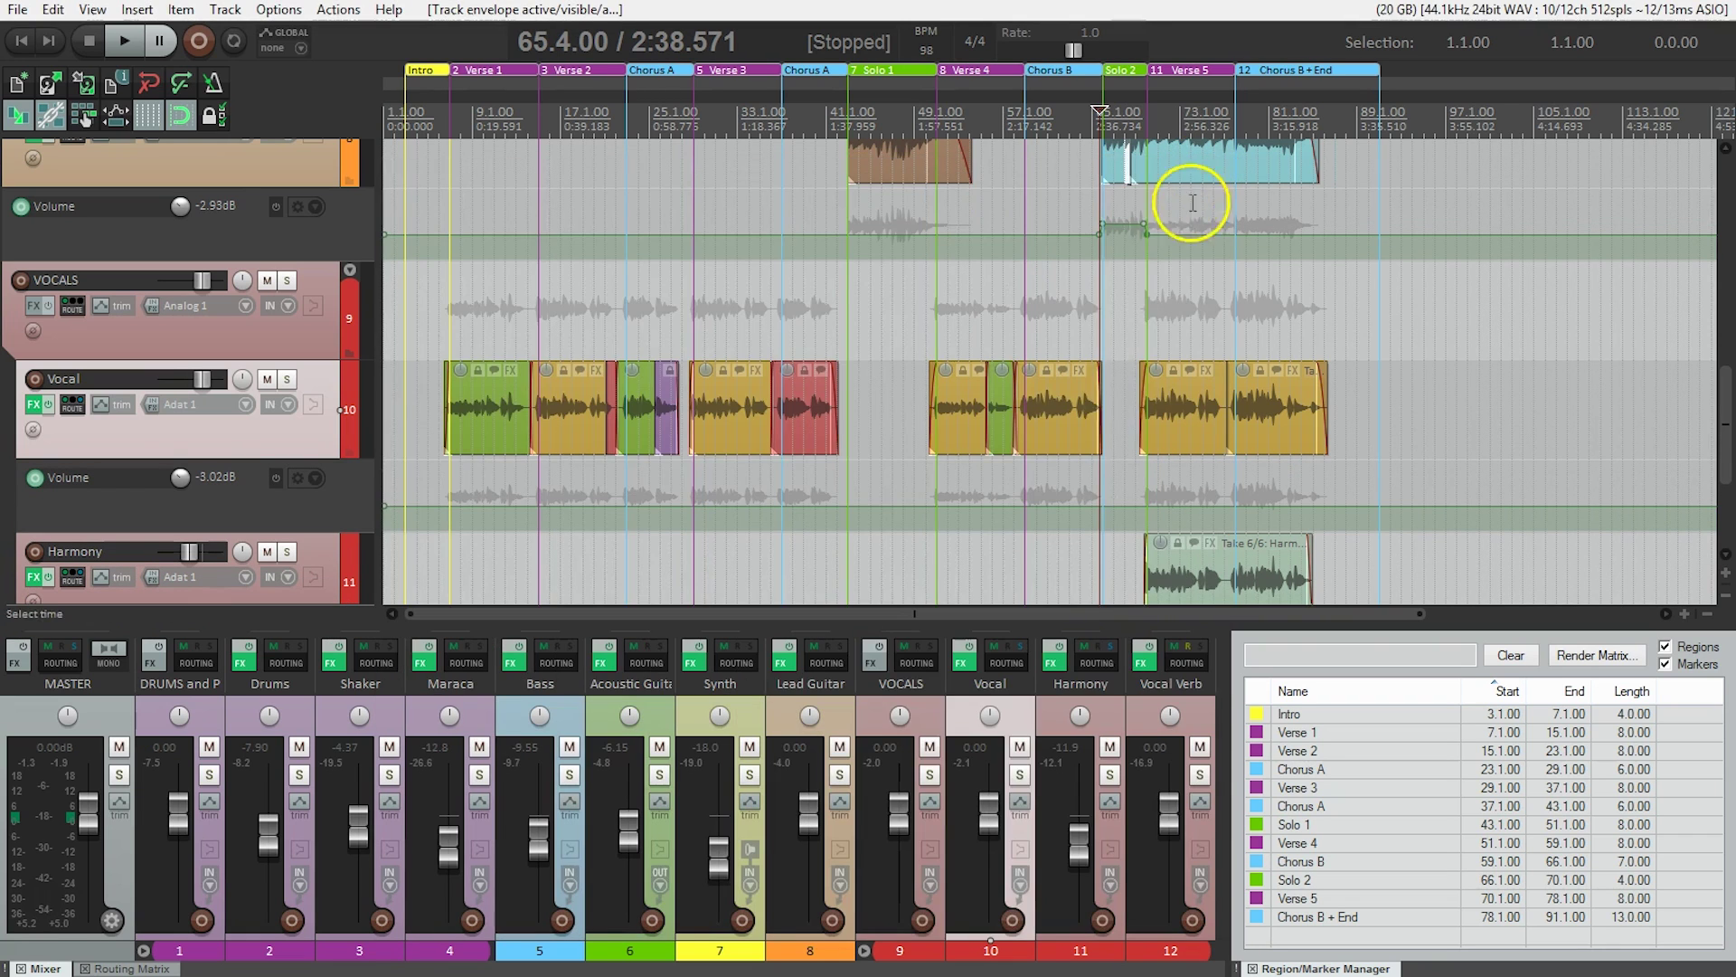
Add a Vocal envelope point near 67.4, lower the envelope to about -4.3dB, and move to bar 51.
left_click(1135, 513)
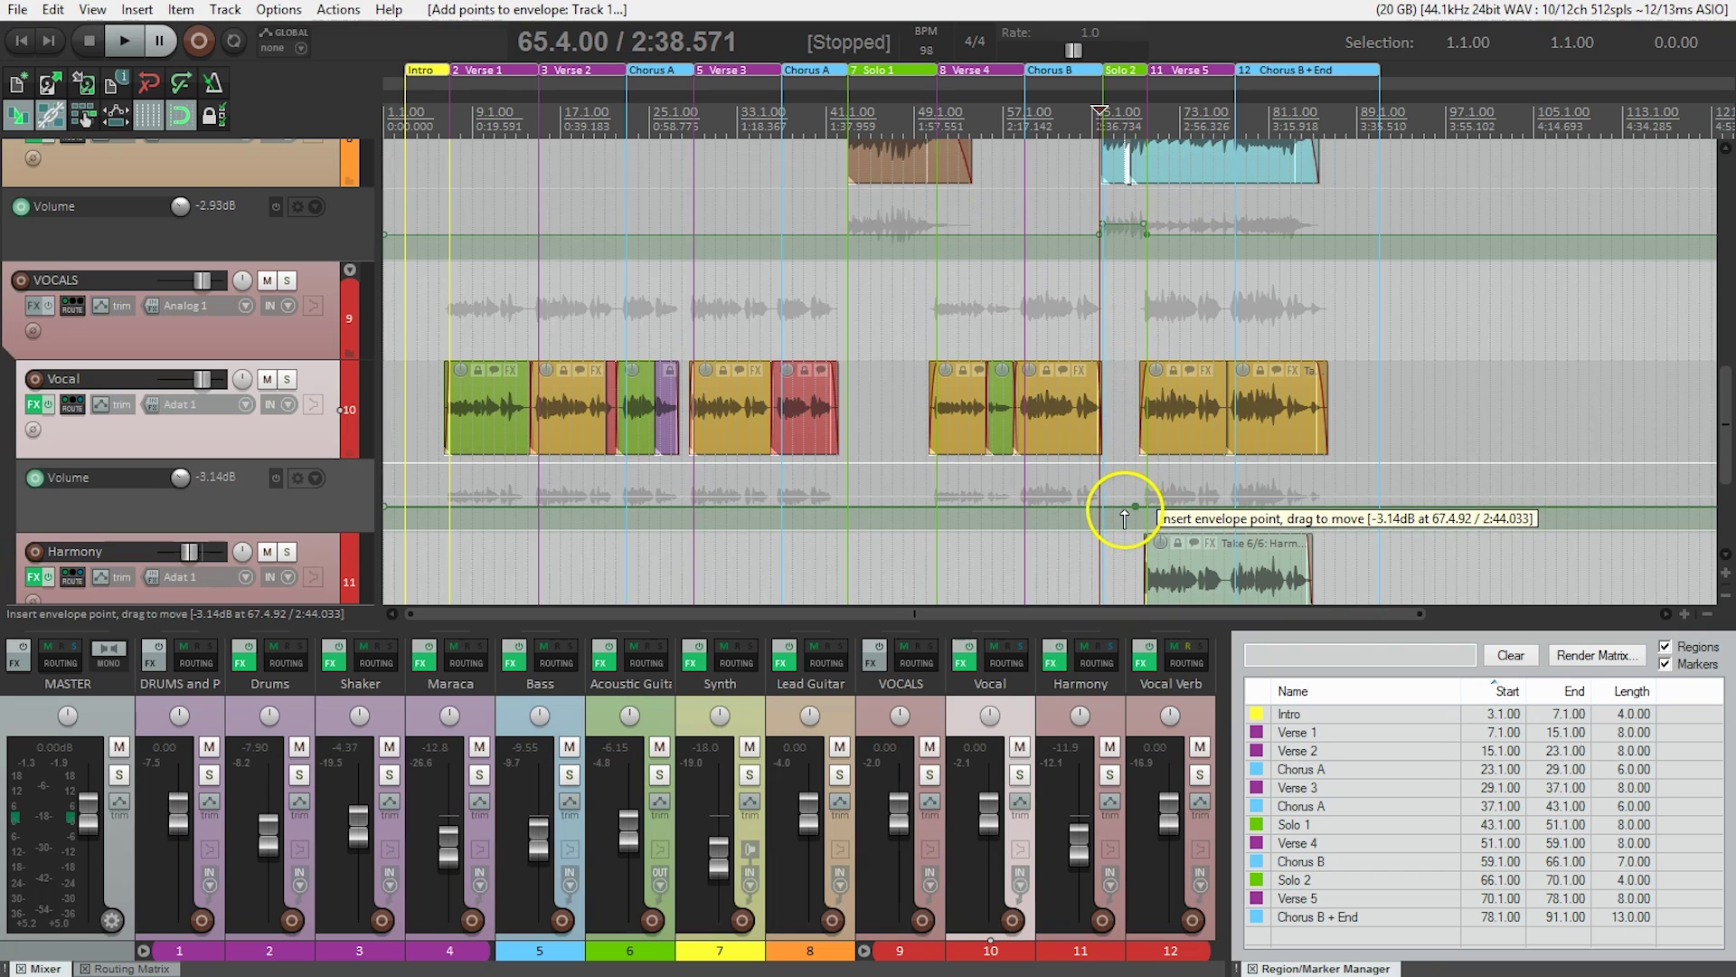
left_click_drag(1079, 504, 1075, 513)
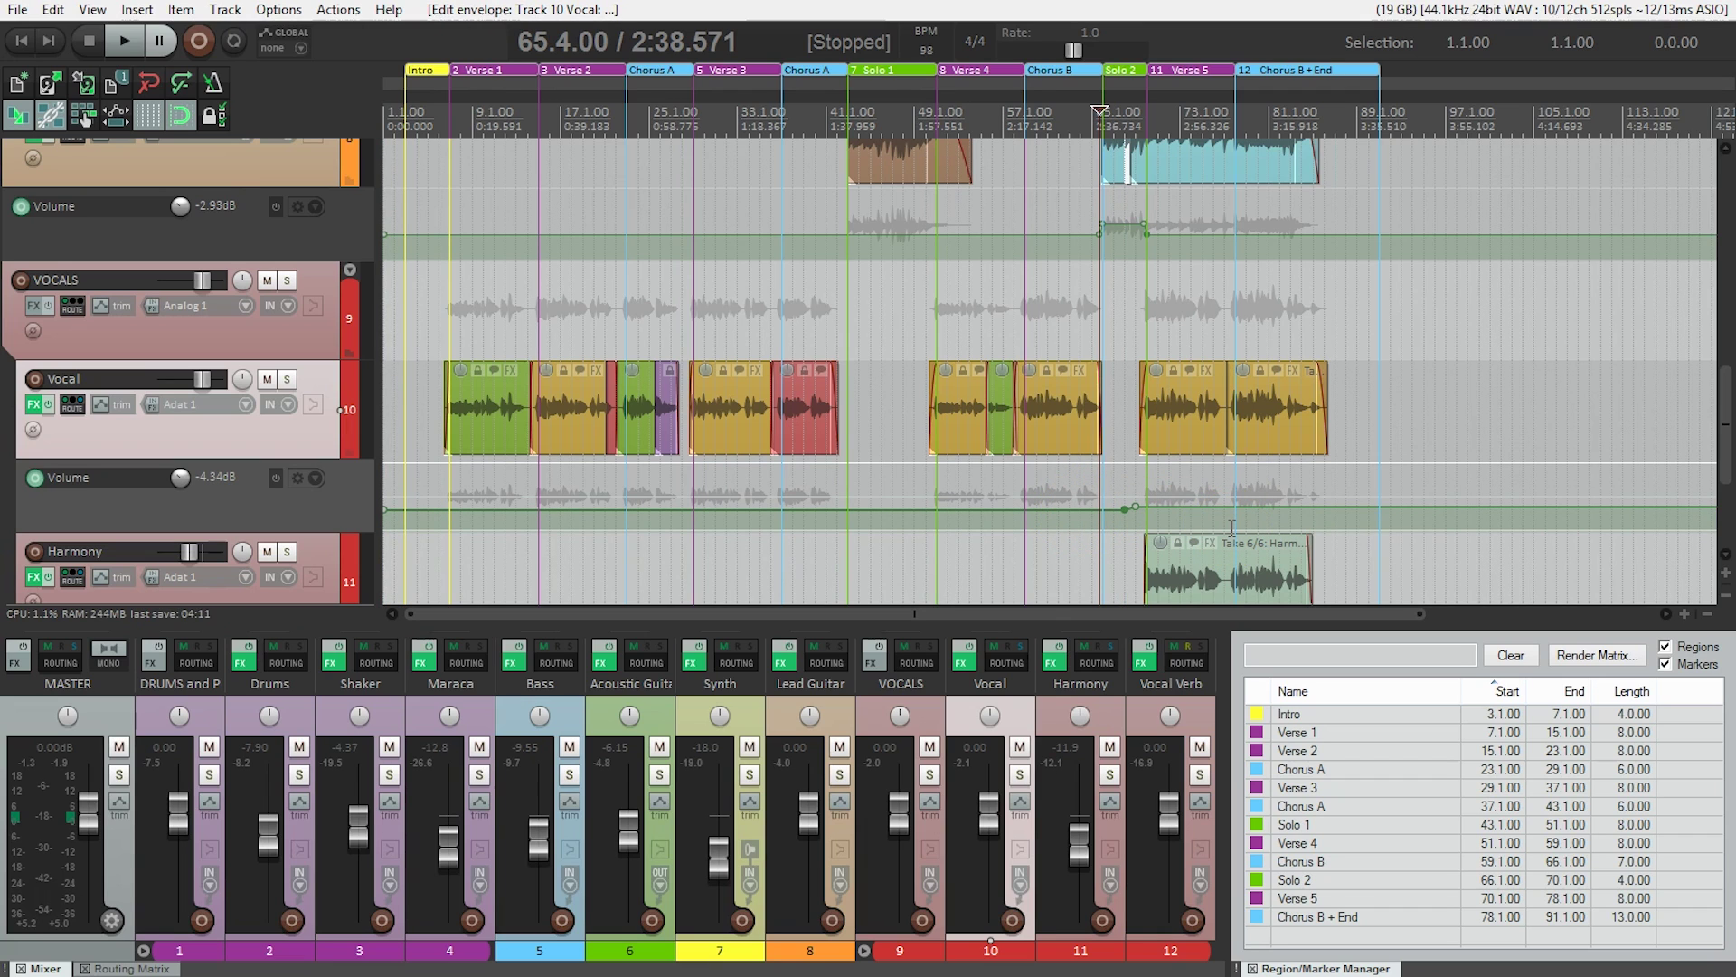
left_click(1119, 263)
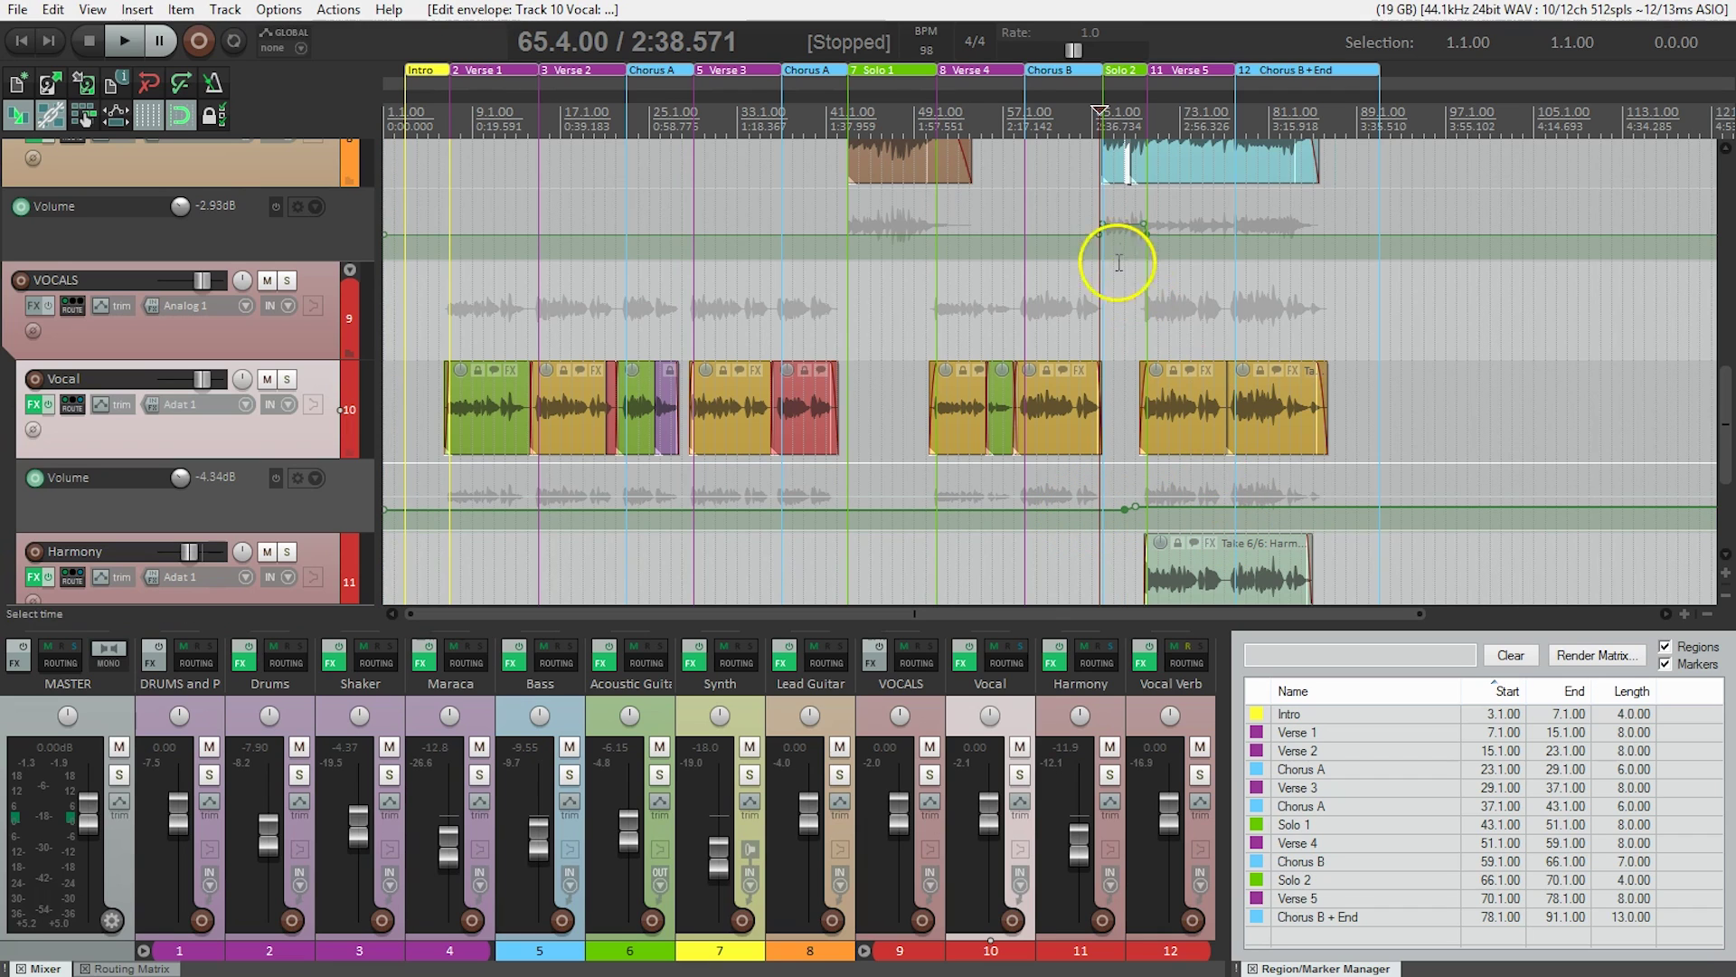
left_click(982, 118)
left_click(936, 113)
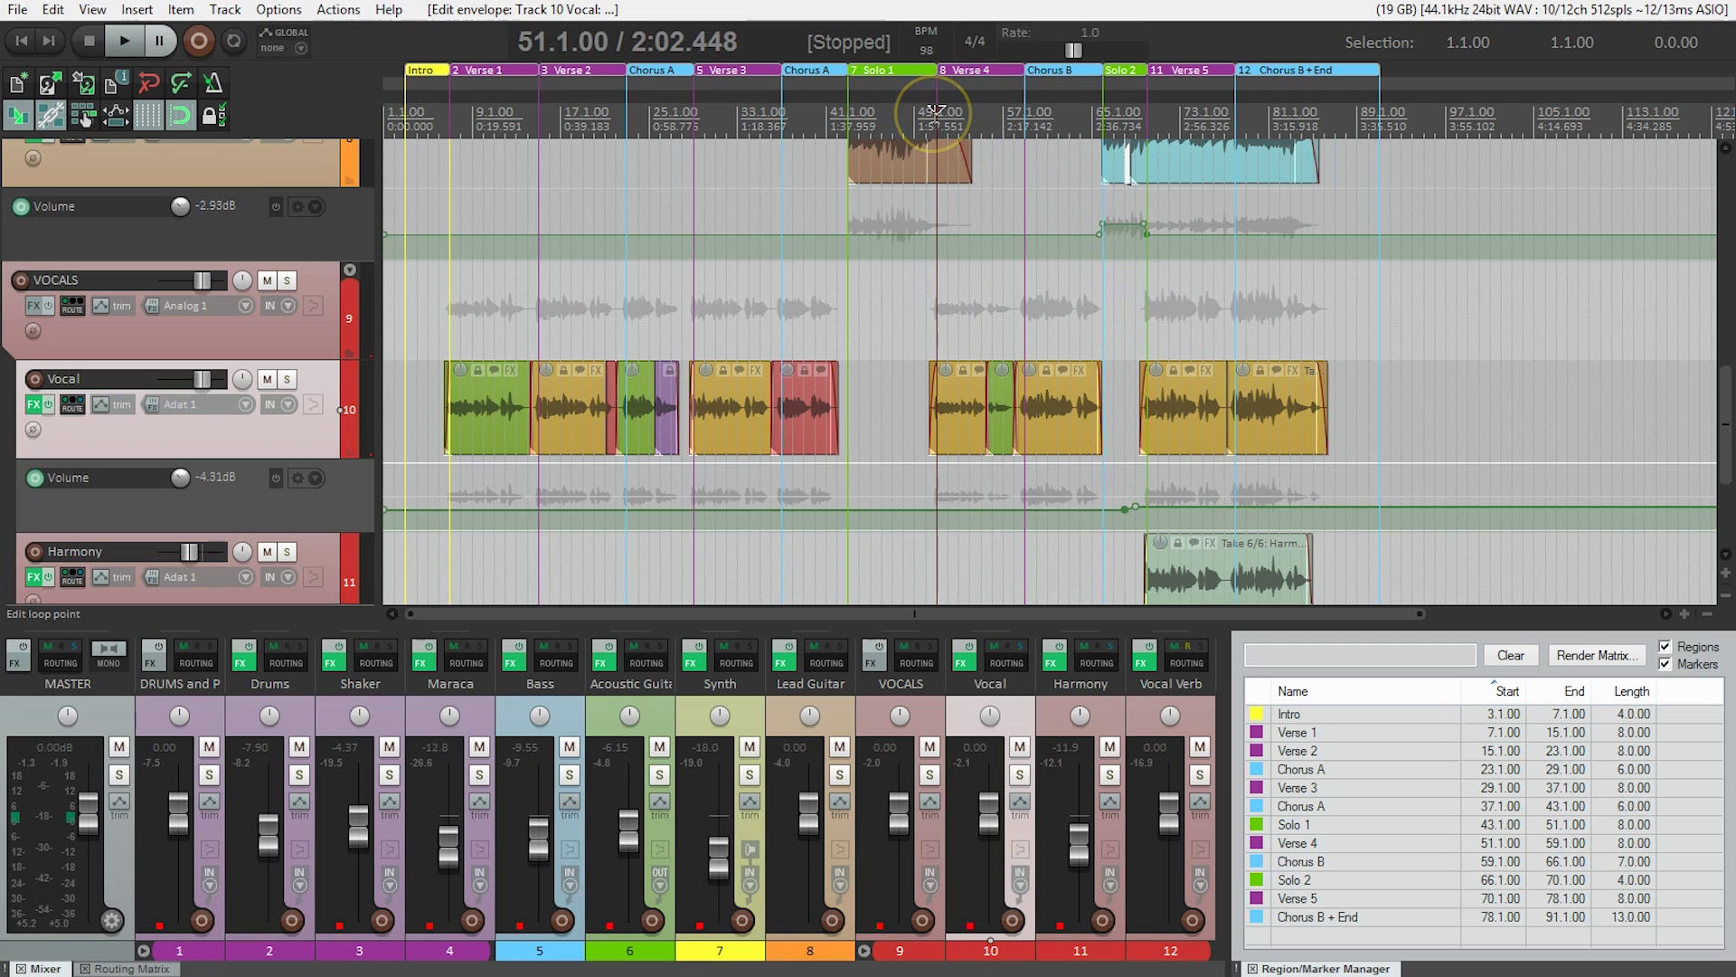
Play the mix from bar 51, then from bar 71, to hear the volume automation changes.
key("space")
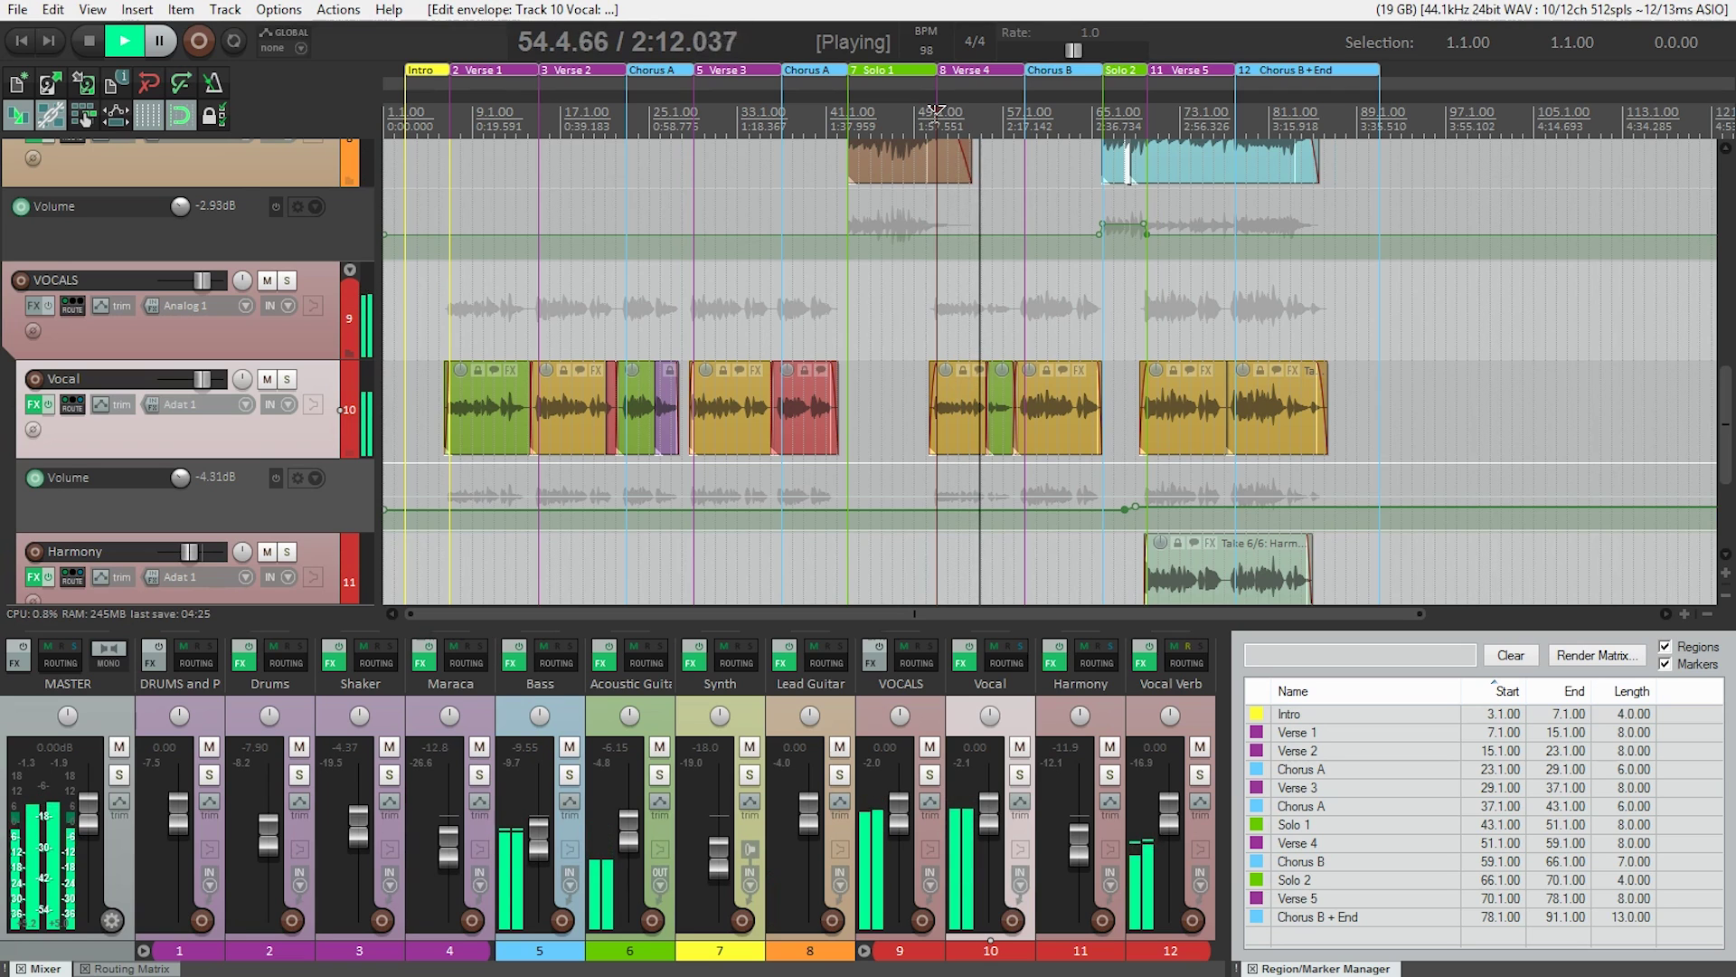
key("space")
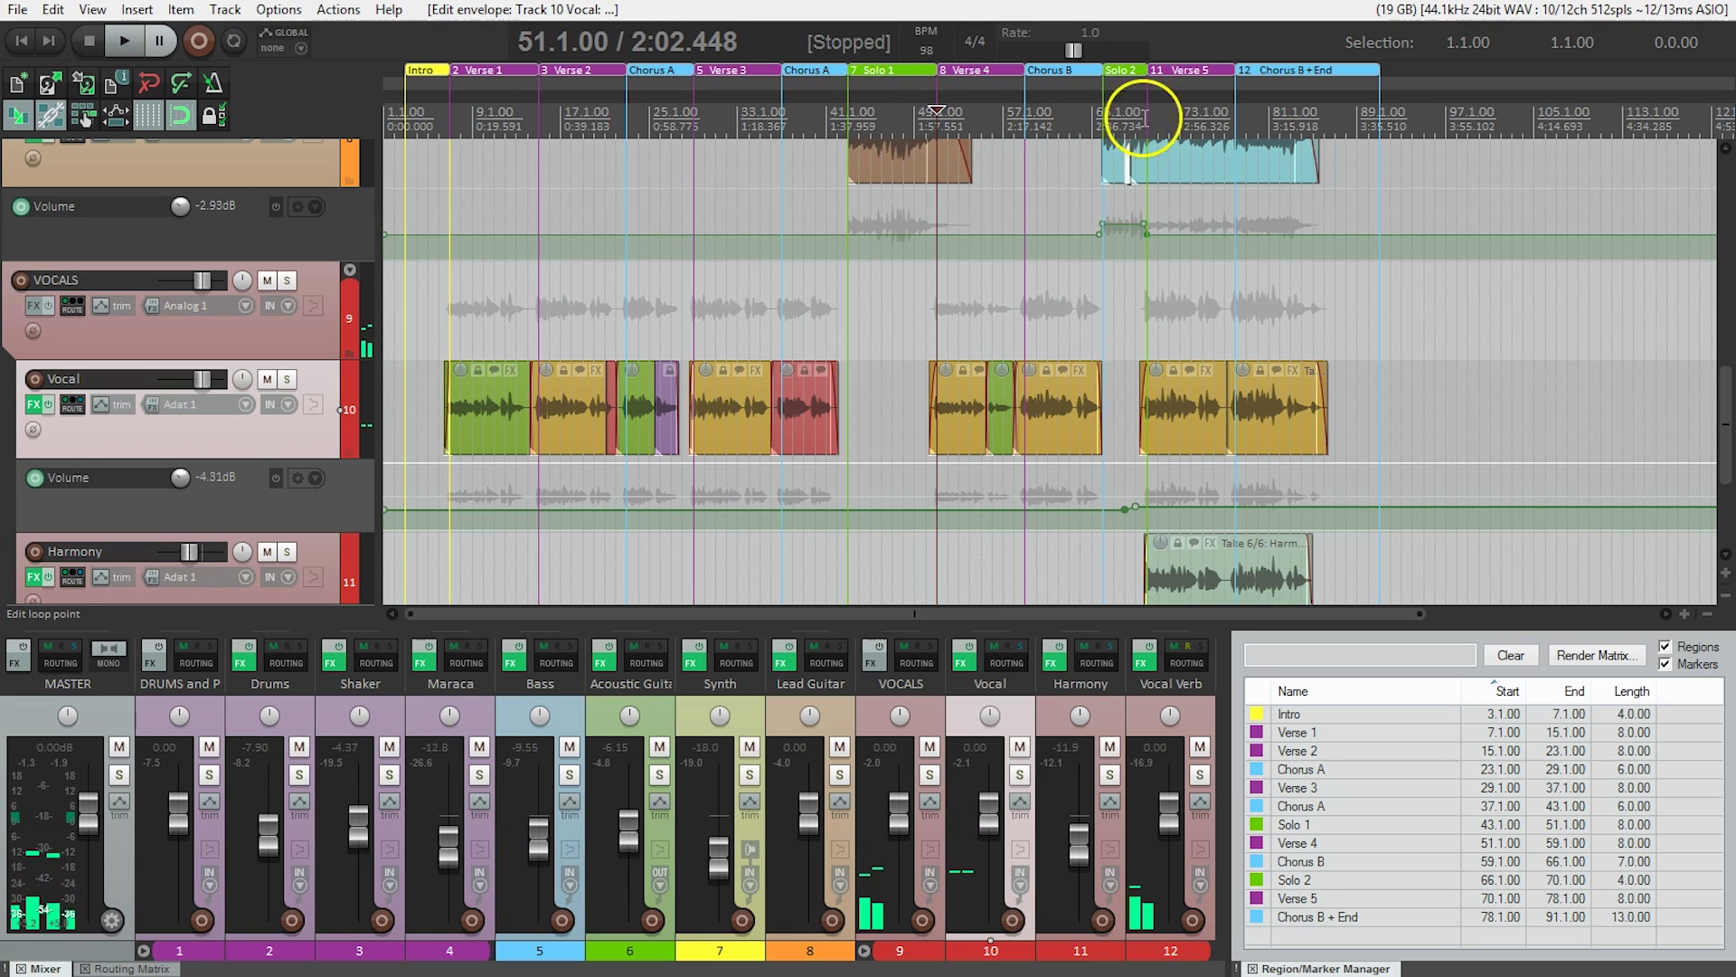
left_click(1161, 115)
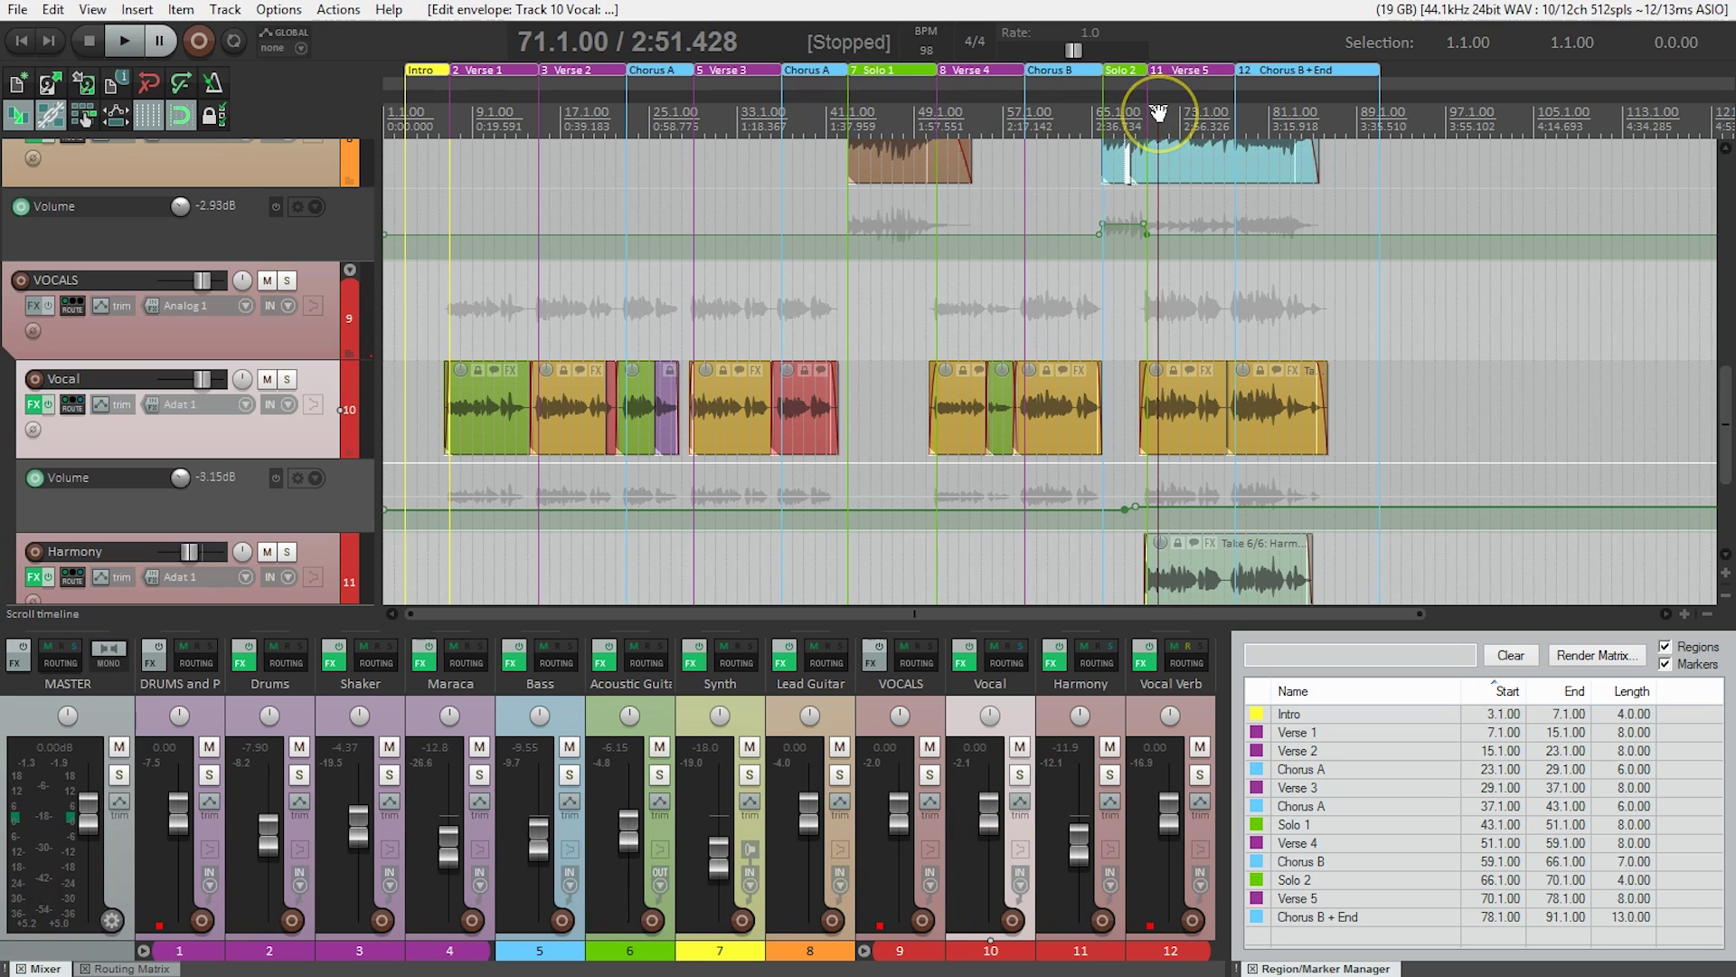
key("space")
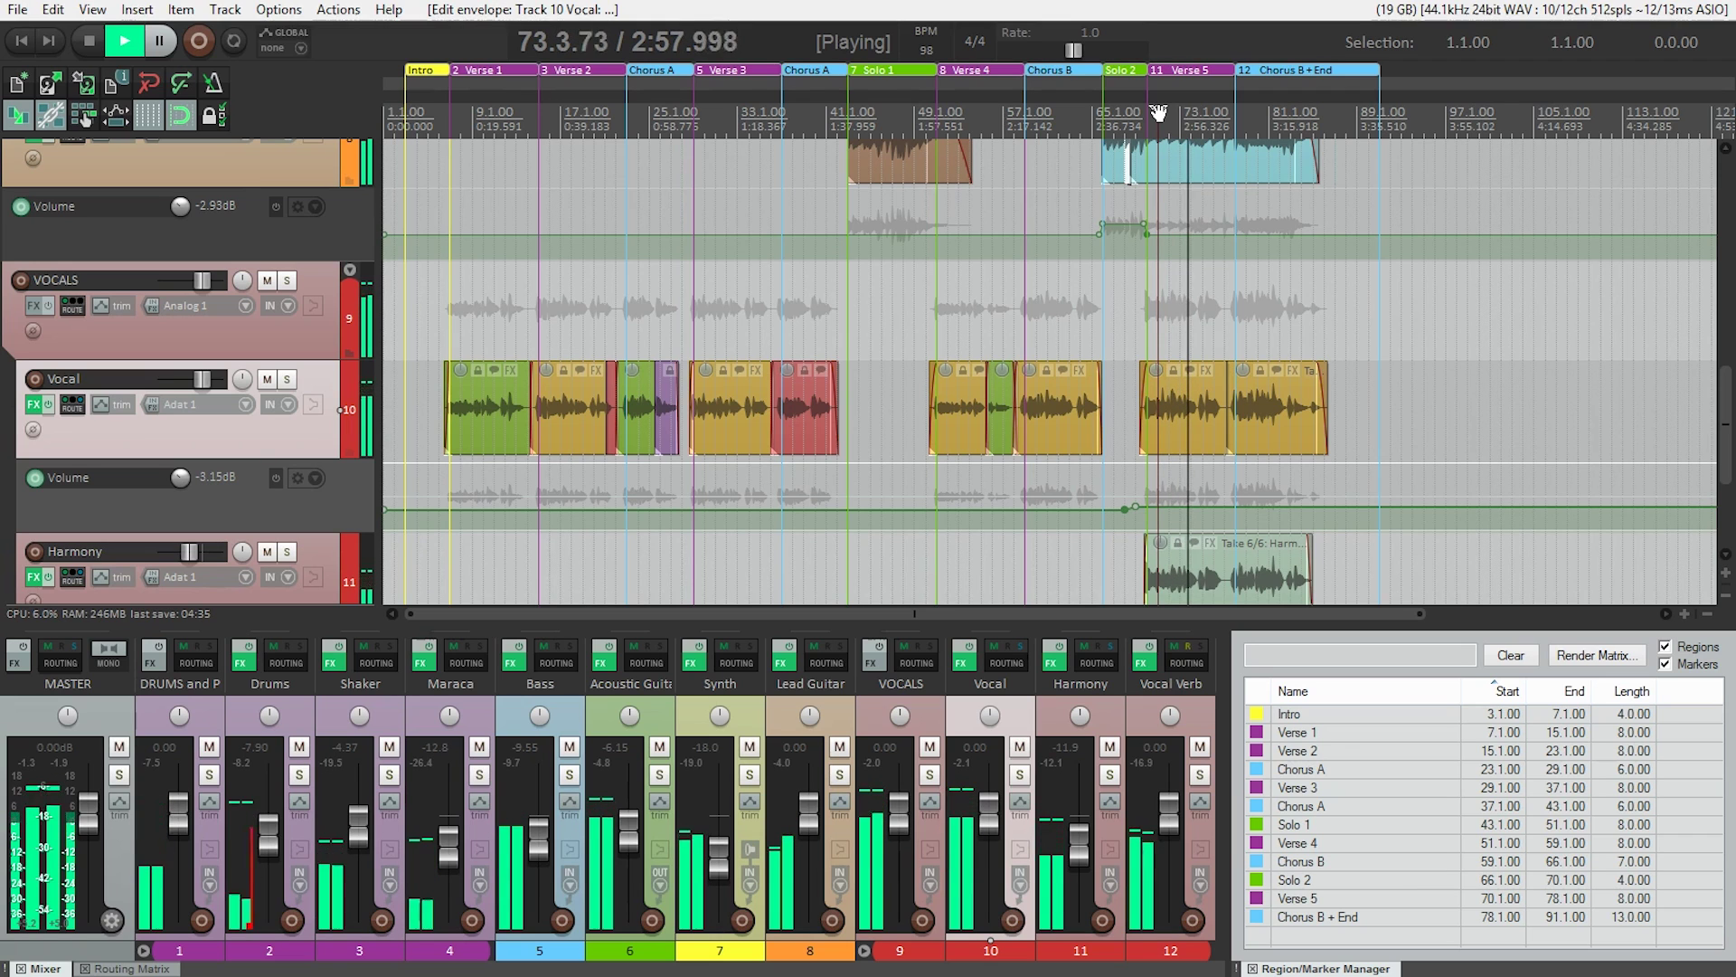
key("space")
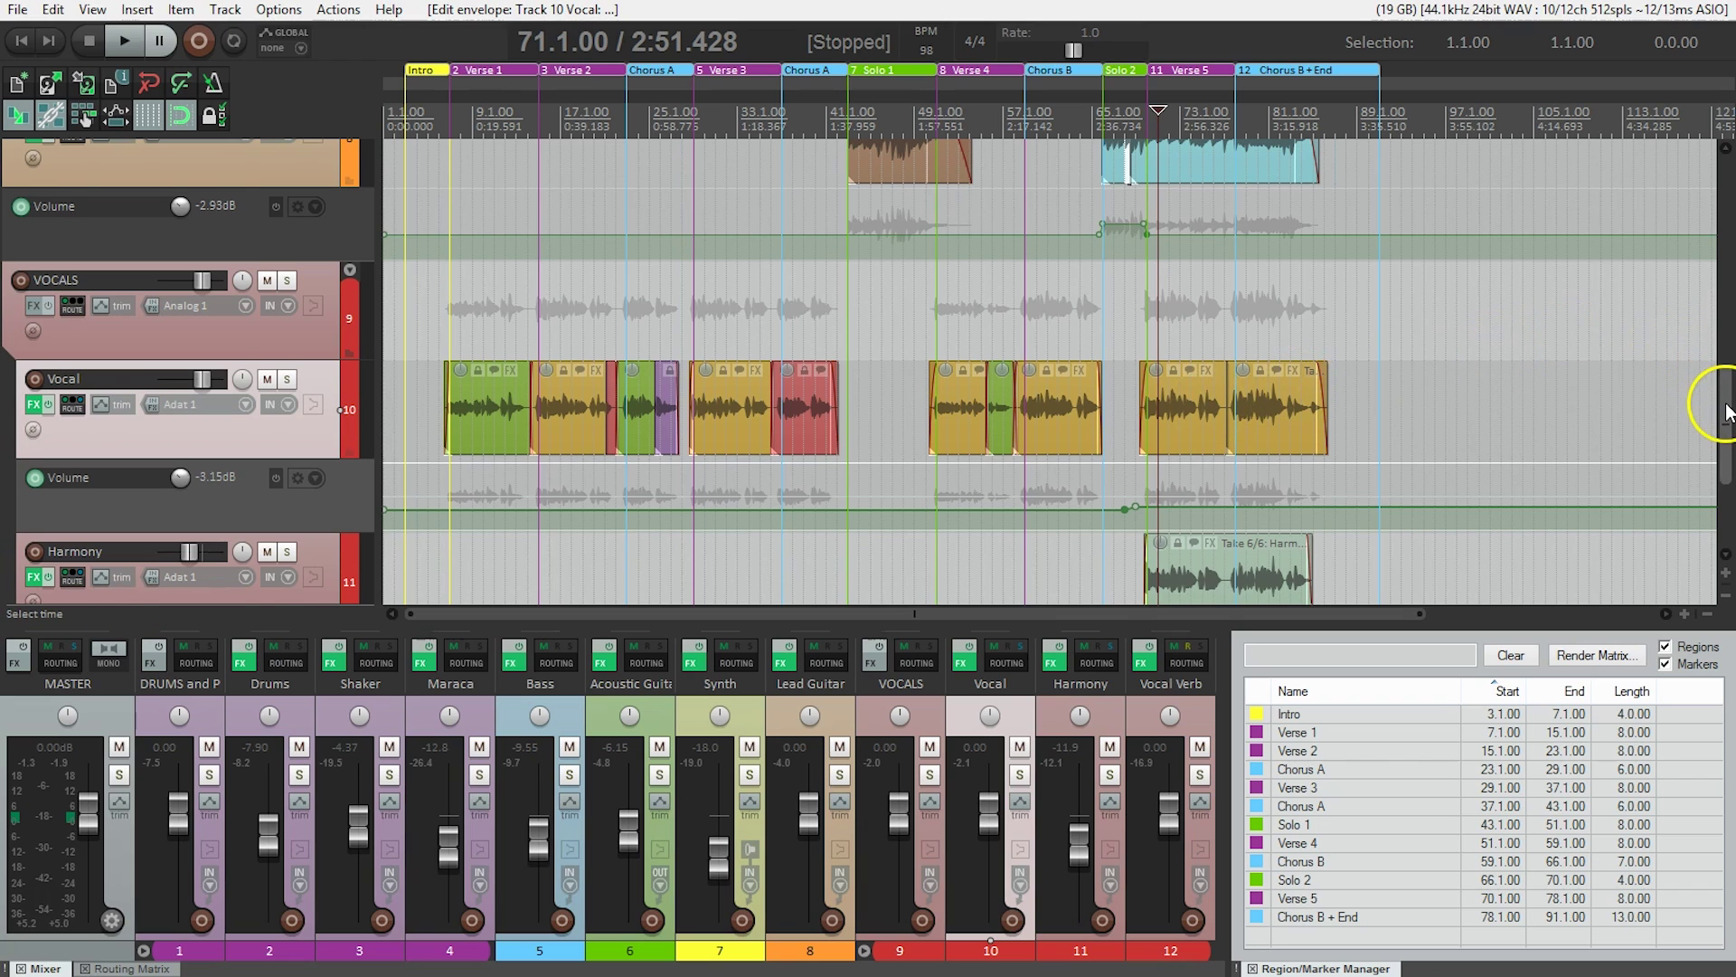
left_click_drag(1709, 388, 1723, 360)
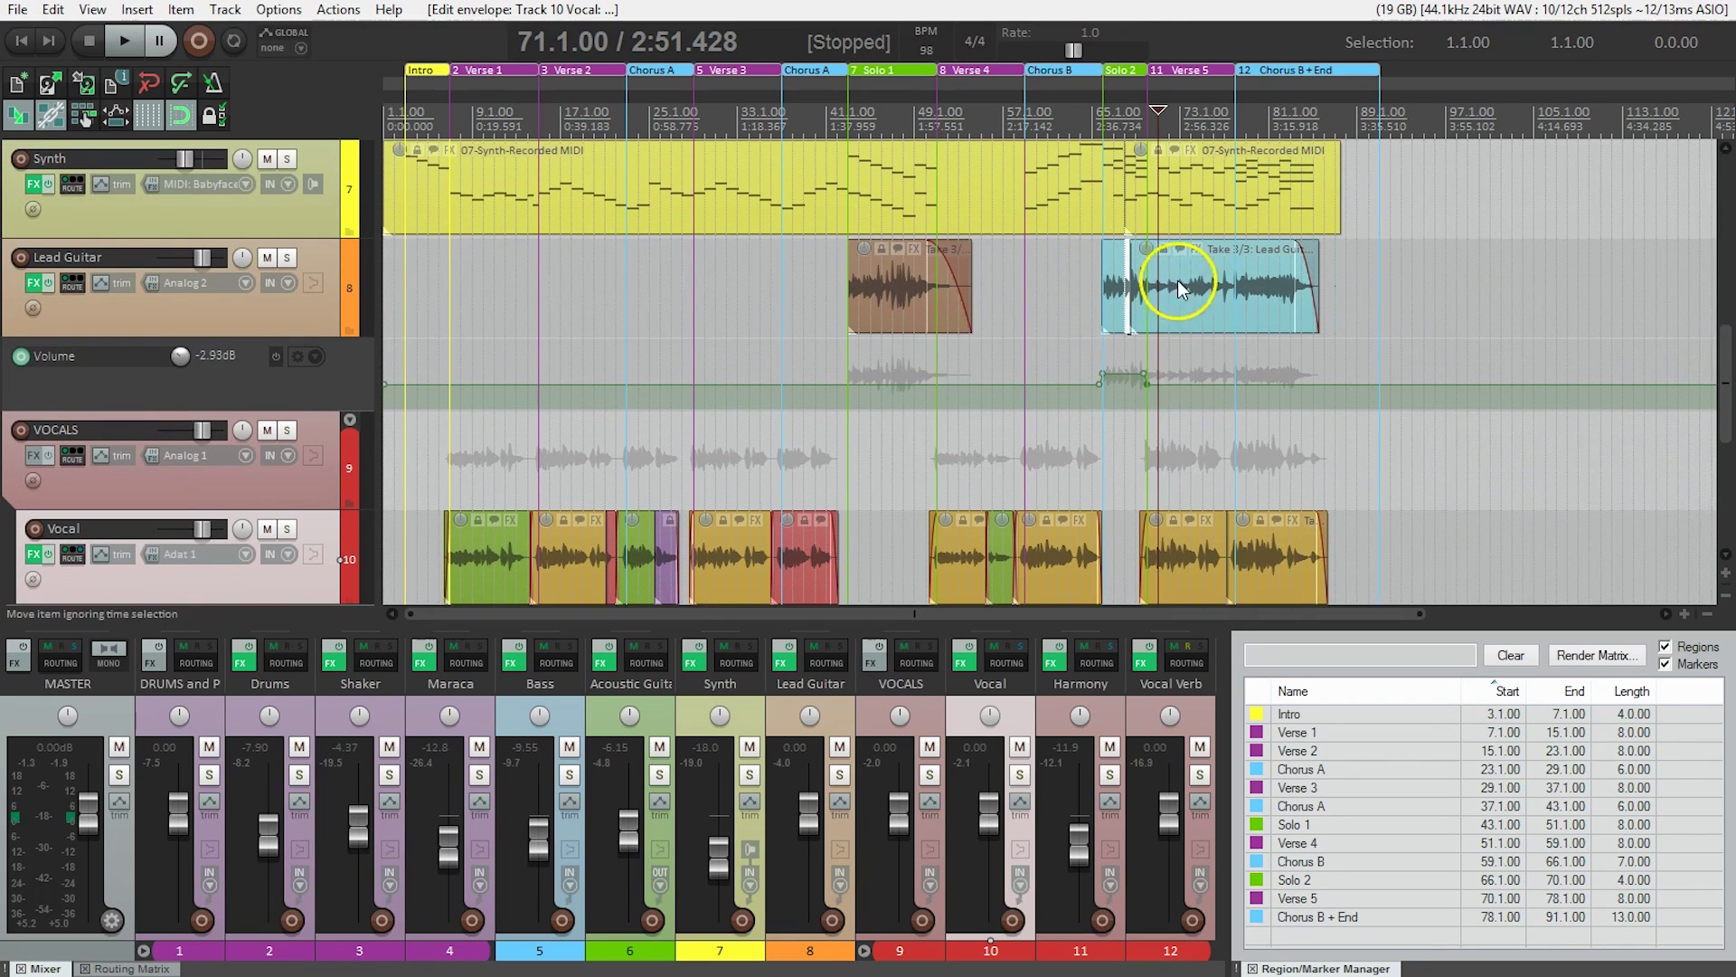